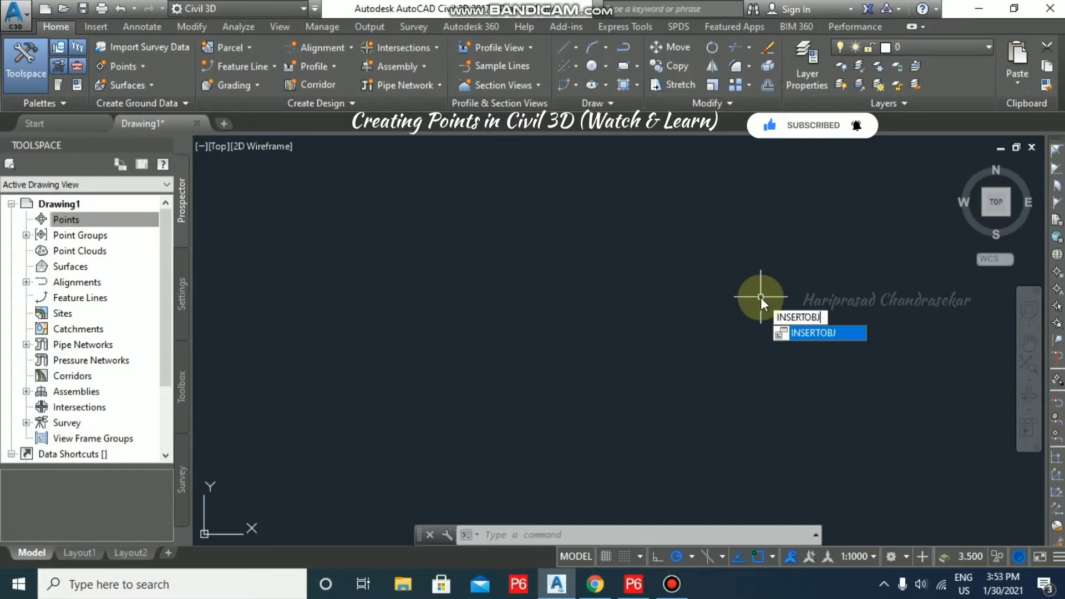
- Insert a new blank Paintbrush Picture object with INSERTOBJ, opening it in Paint
key("Return")
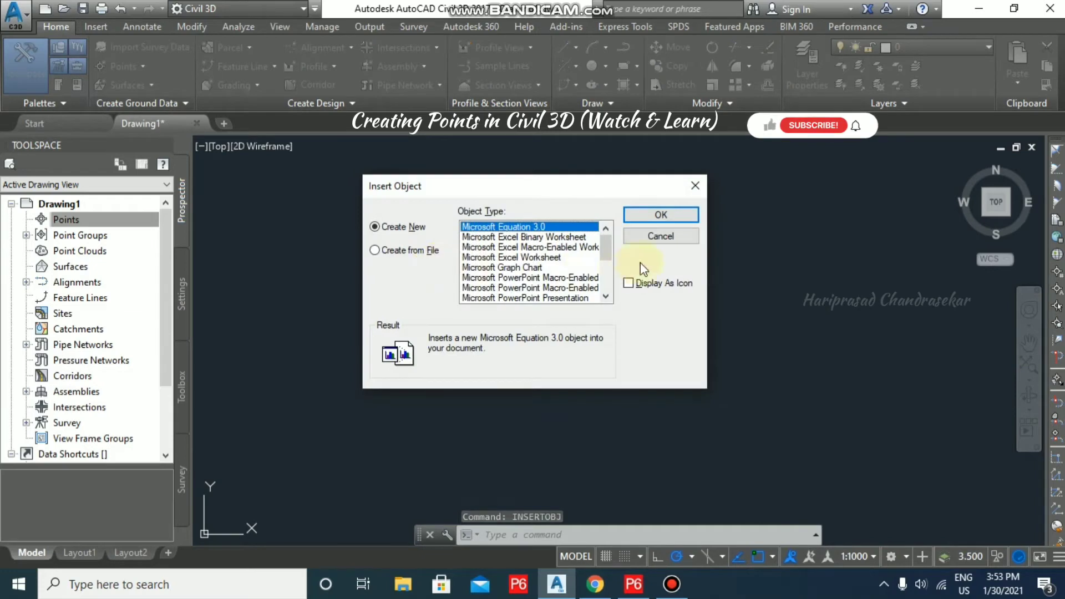
left_click_drag(610, 255, 610, 286)
left_click(496, 287)
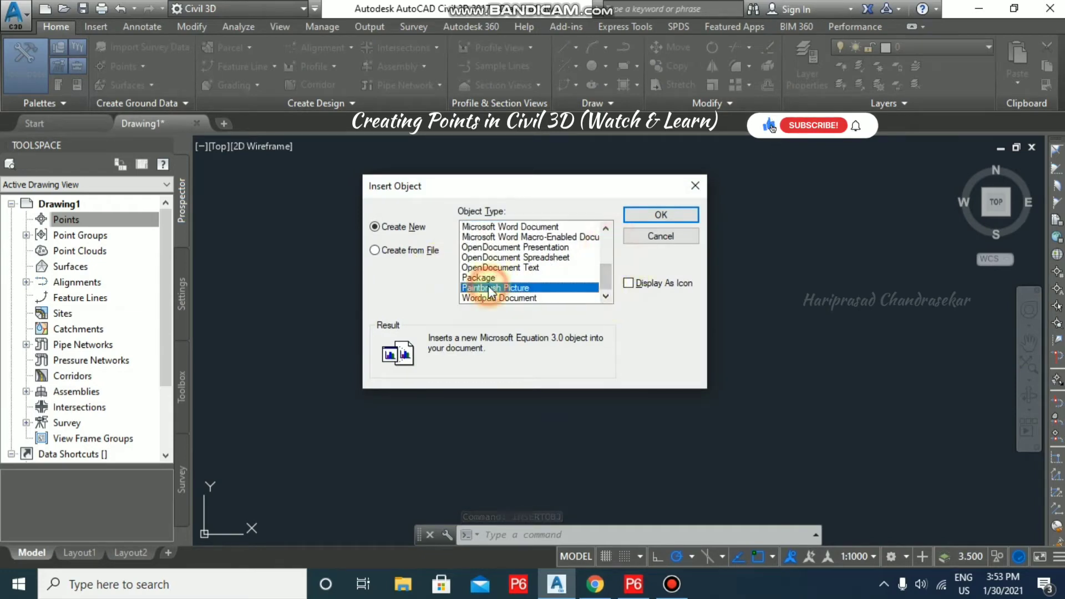
left_click(660, 216)
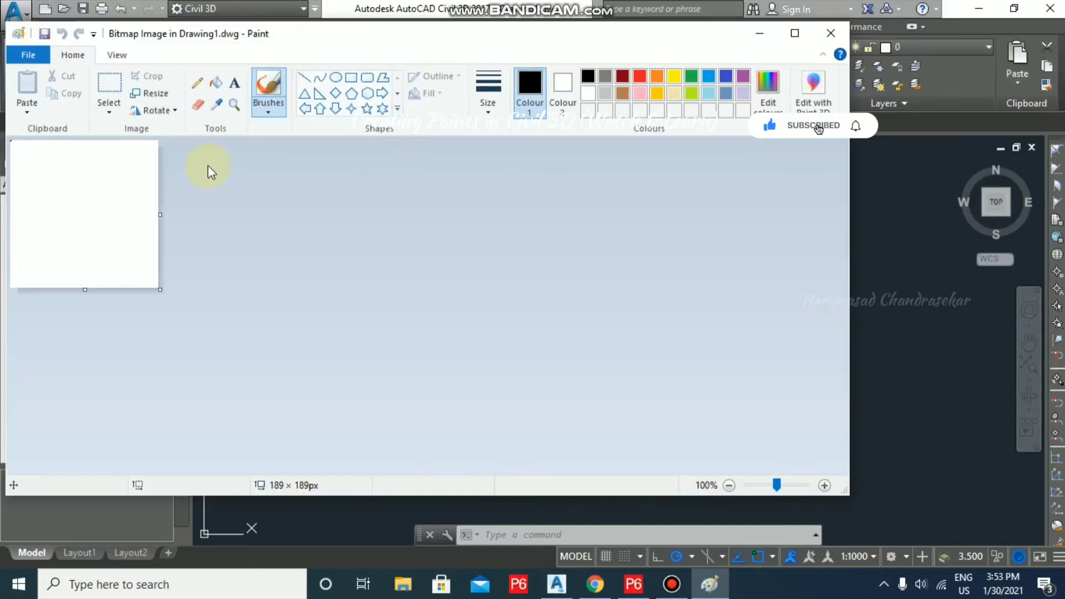
- Paste the 'point creation (2)' survey table image into the picture, then close Paint
left_click(29, 111)
left_click(51, 145)
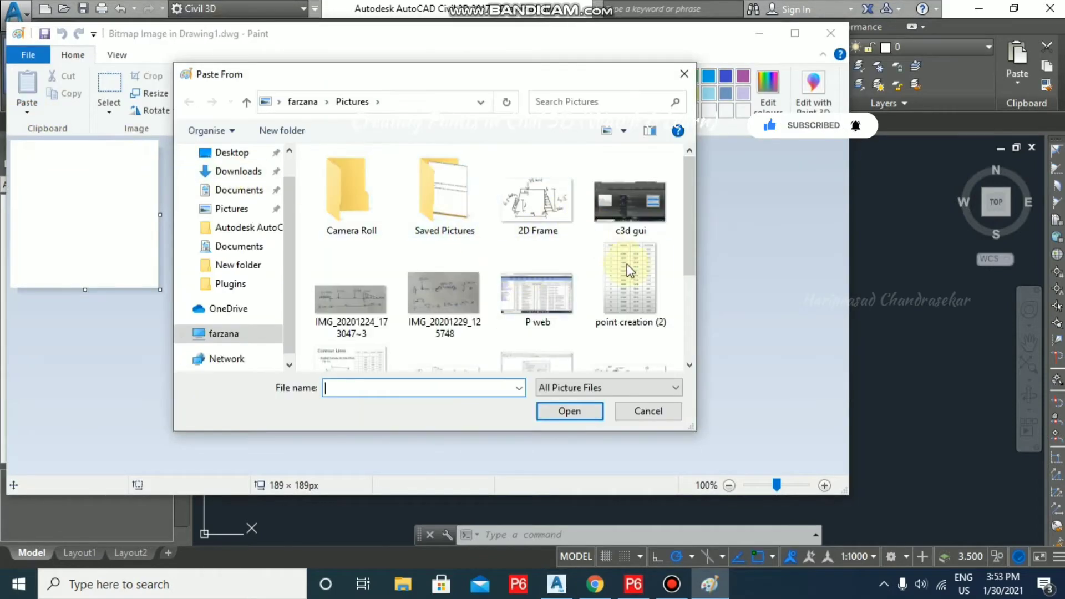
left_click(644, 286)
left_click(571, 411)
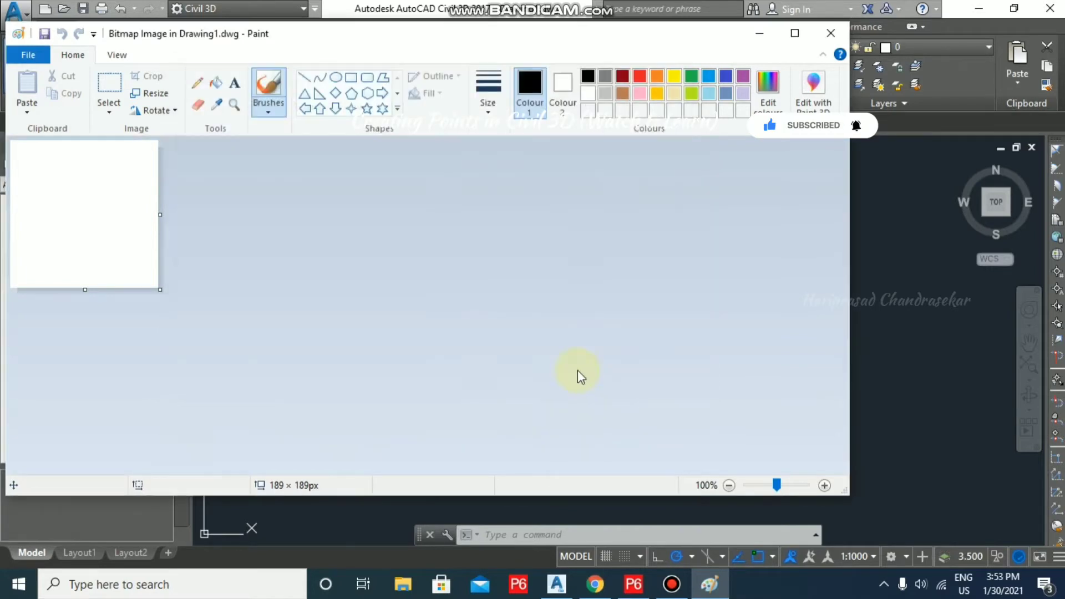
left_click(830, 33)
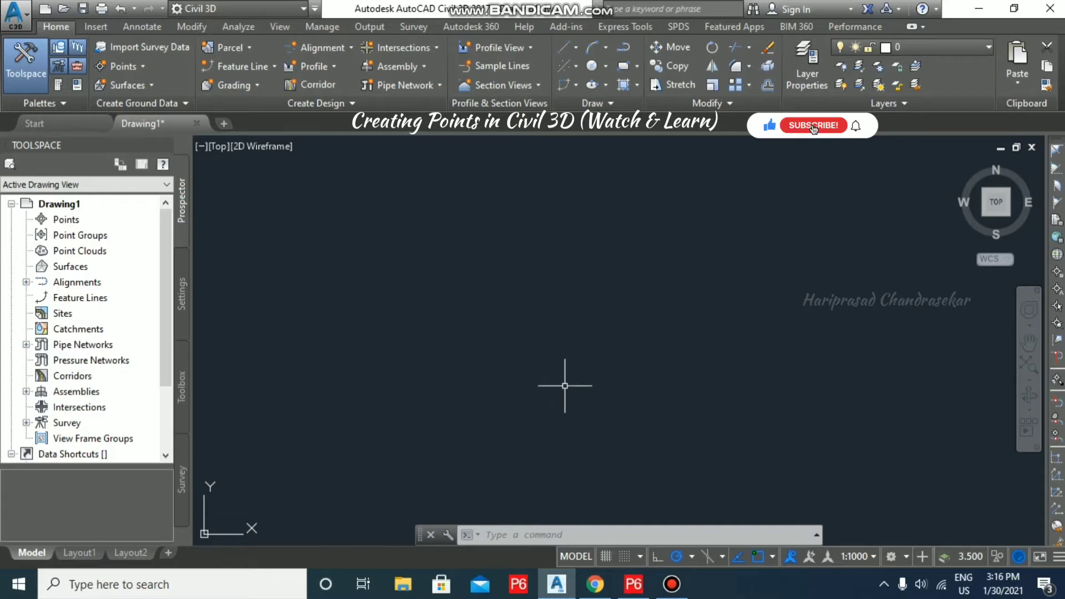
- Place a plain AutoCAD point with POINT, then show the Points creation menu
type("poi")
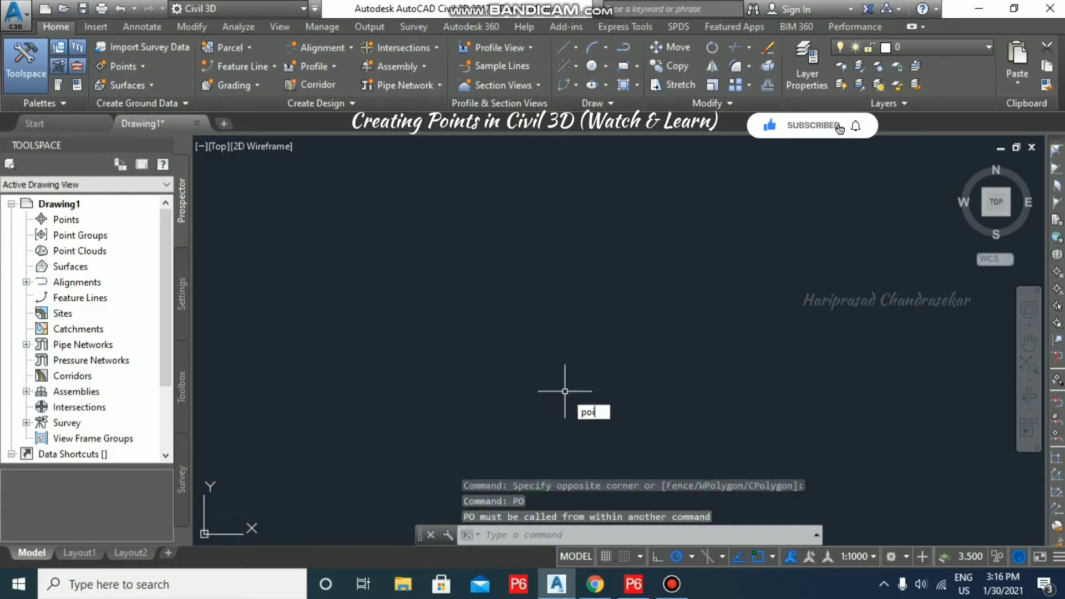
type("nt")
key("Return")
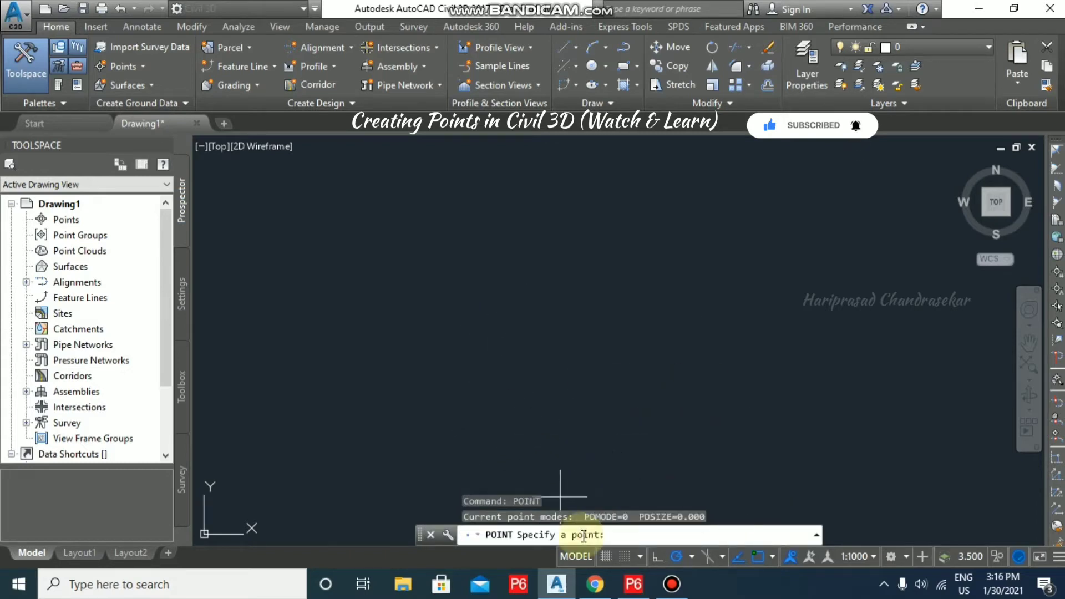
left_click(461, 412)
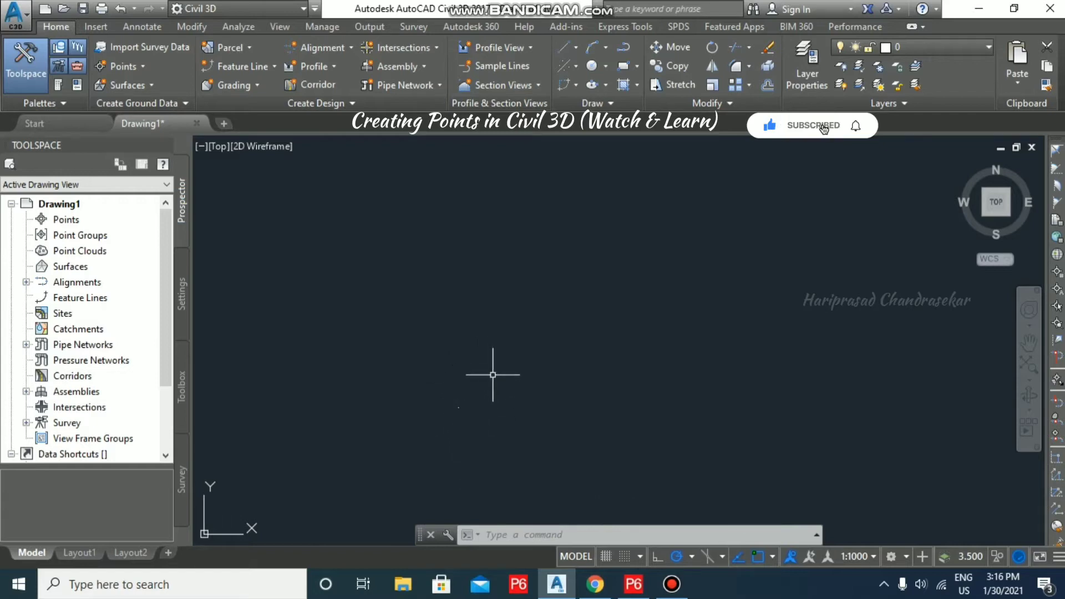
left_click(130, 67)
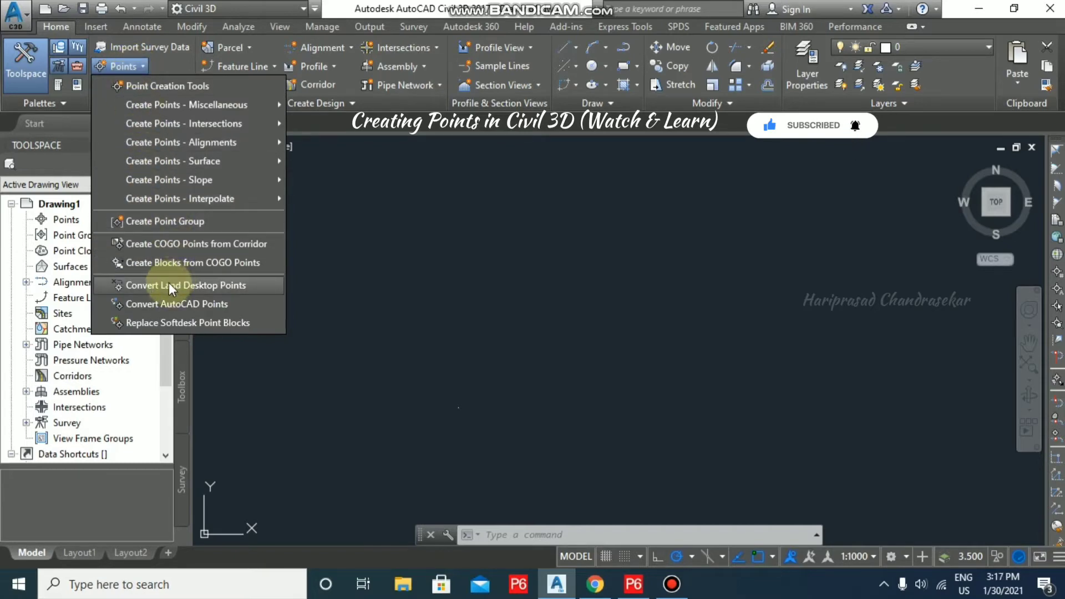
- Convert the placed AutoCAD point into a COGO point with the default description
left_click(197, 302)
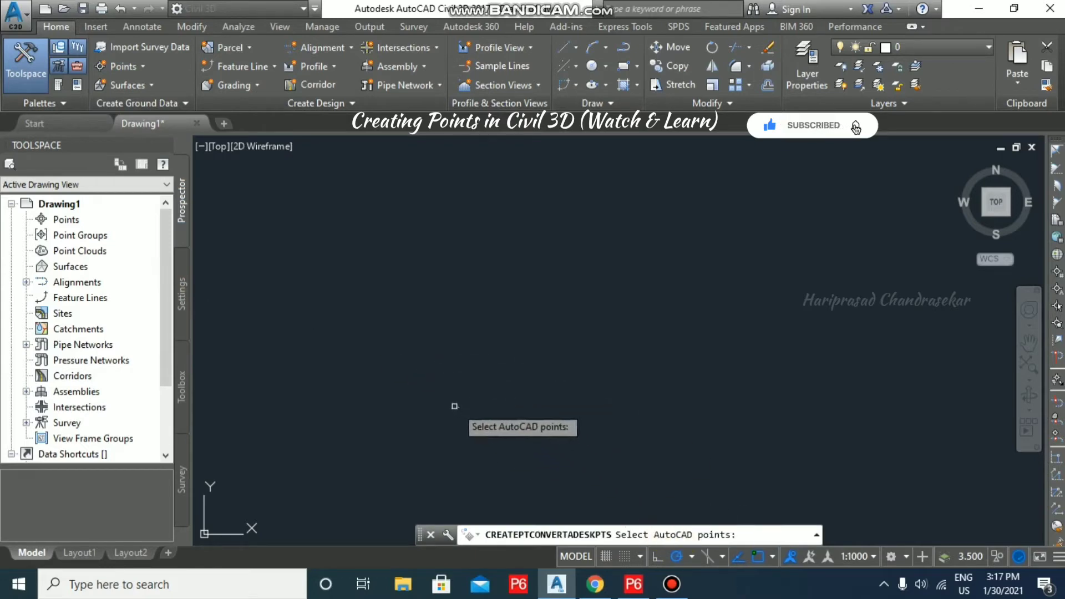
left_click(459, 407)
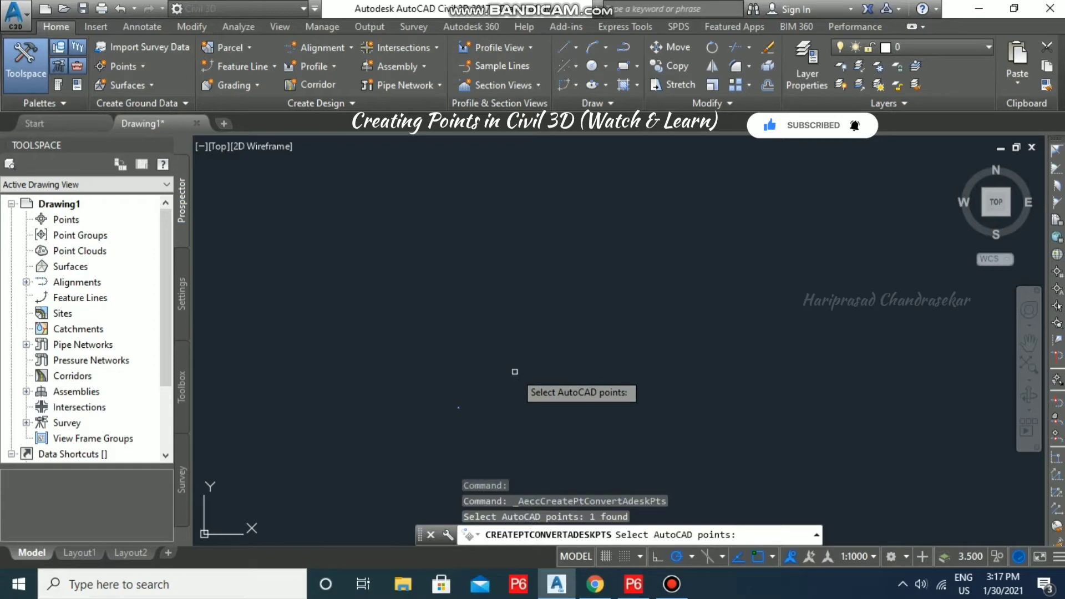
key("Return")
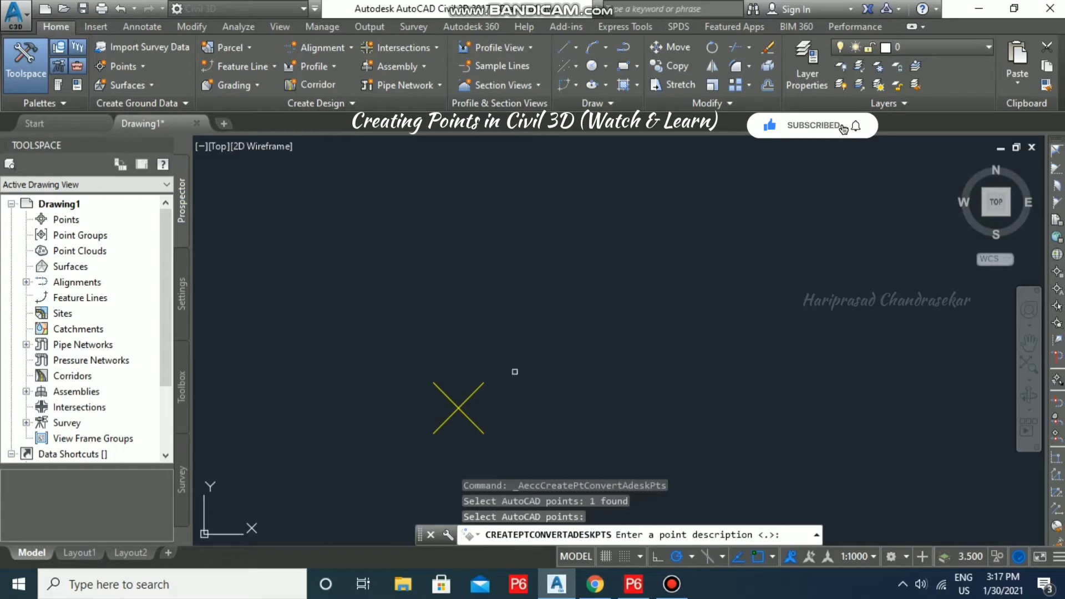
key("Return")
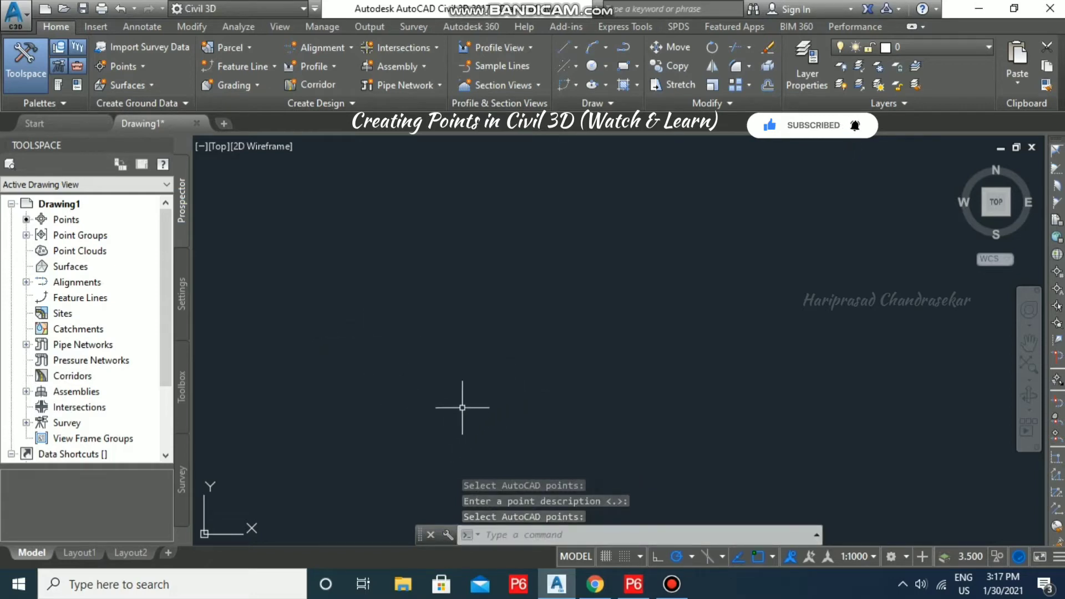
- Zoom to the drawing extents, window-select the COGO point and erase it
middle_click(475, 399)
middle_click(476, 398)
scroll(502, 361, "down", 4)
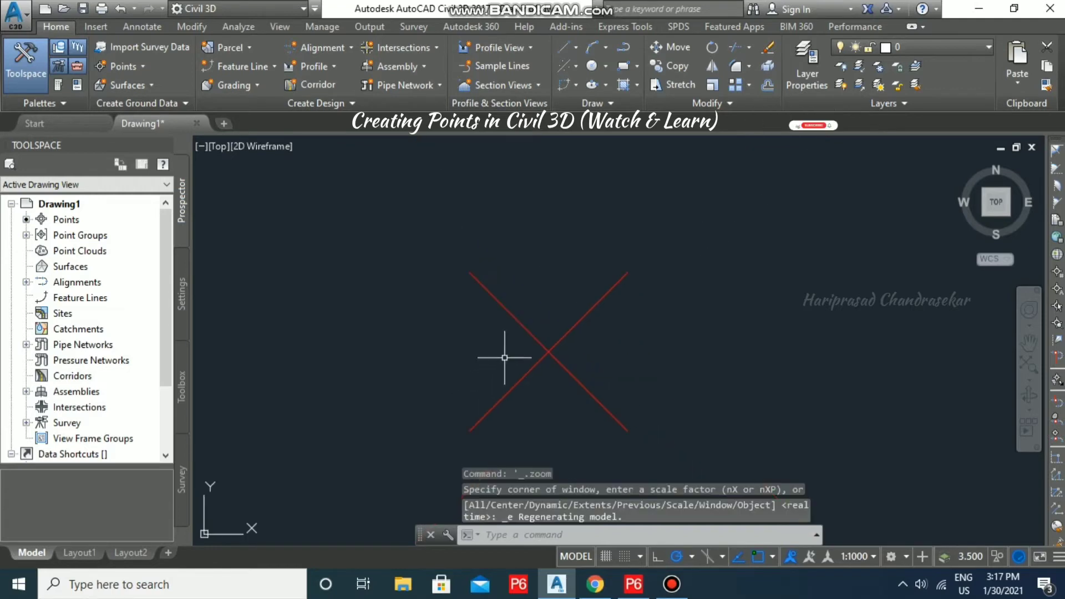
scroll(527, 355, "down", 2)
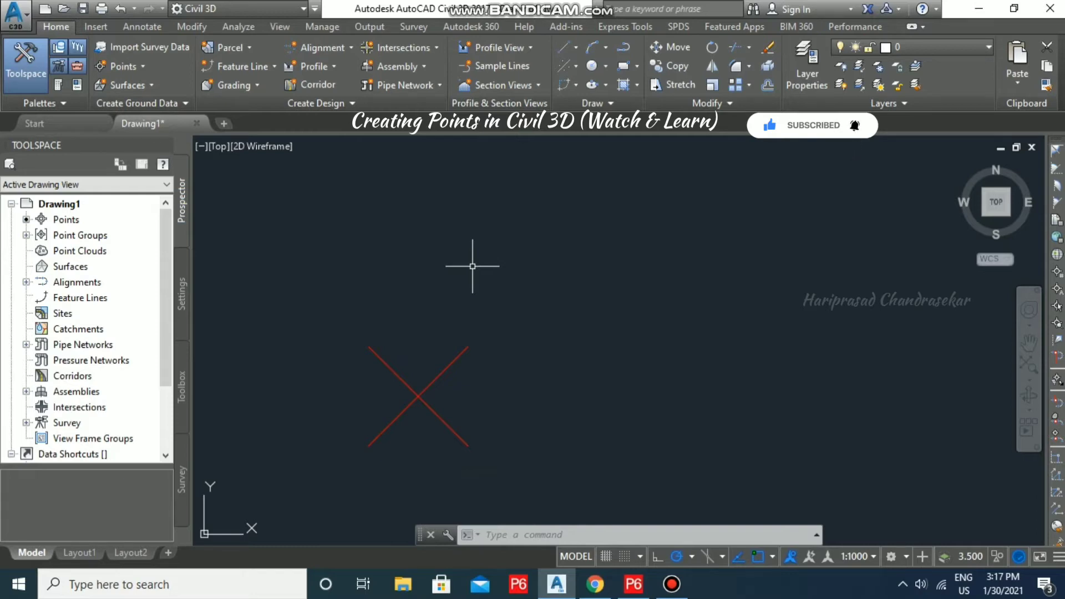
left_click(504, 366)
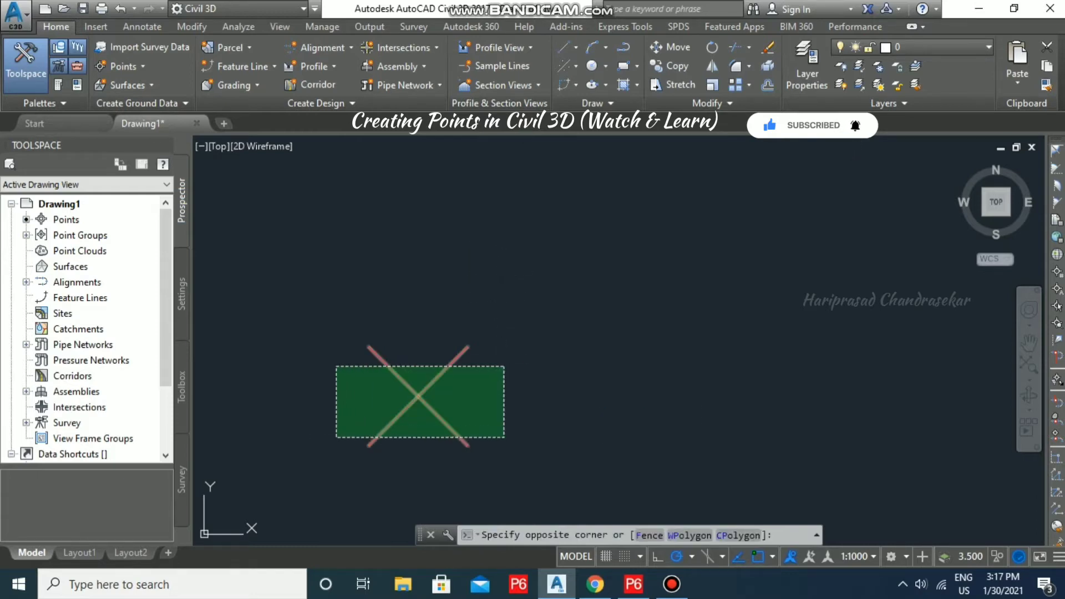
left_click(336, 438)
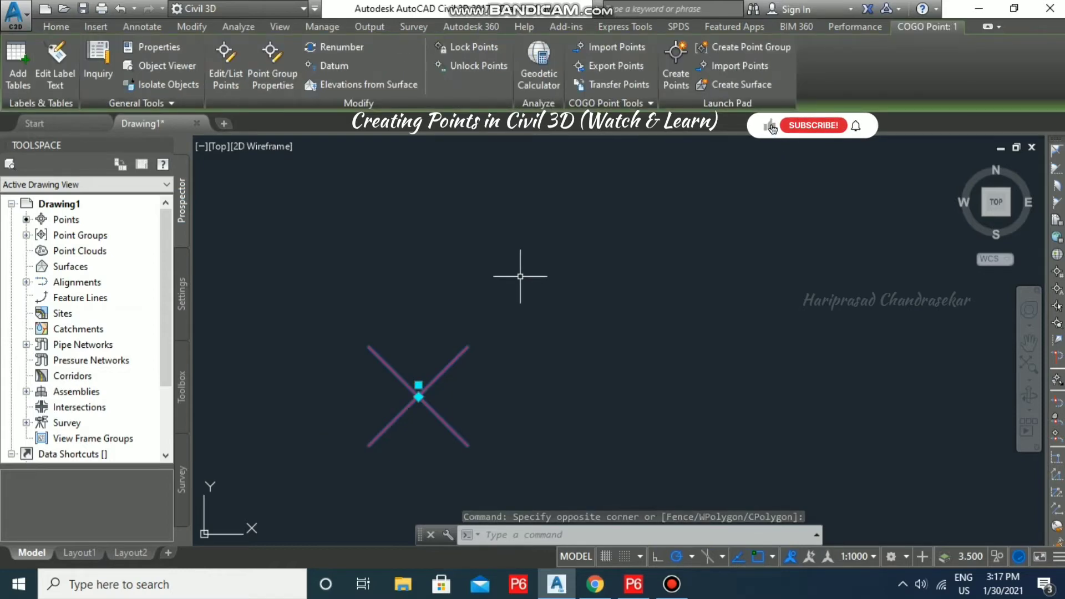
key("Delete")
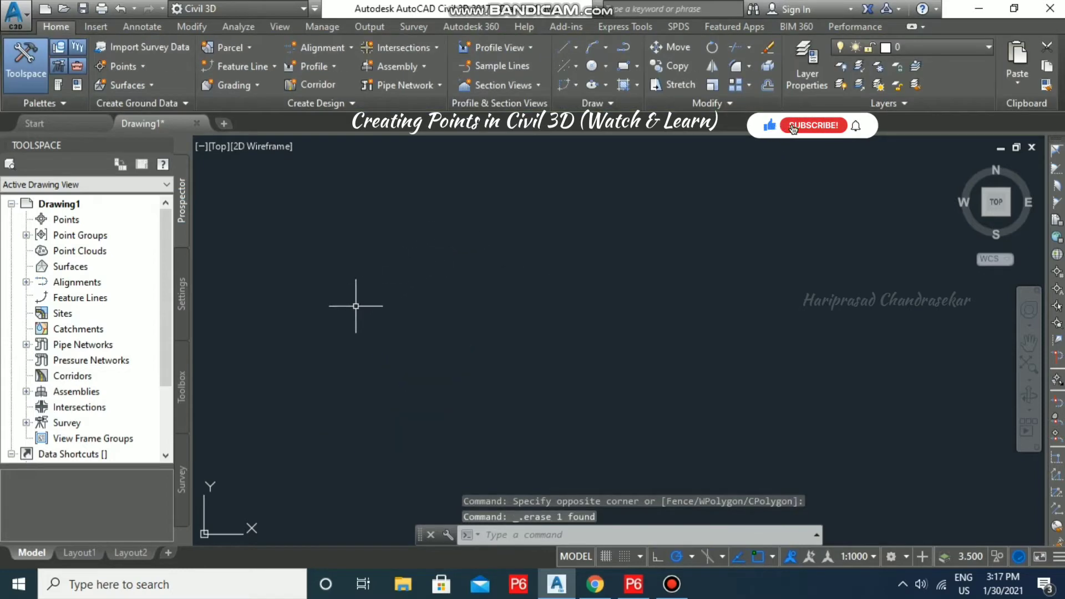
- Open Point Creation Tools, expand its Default Layer setting (V-NODE) and open Layer Selection
left_click(140, 67)
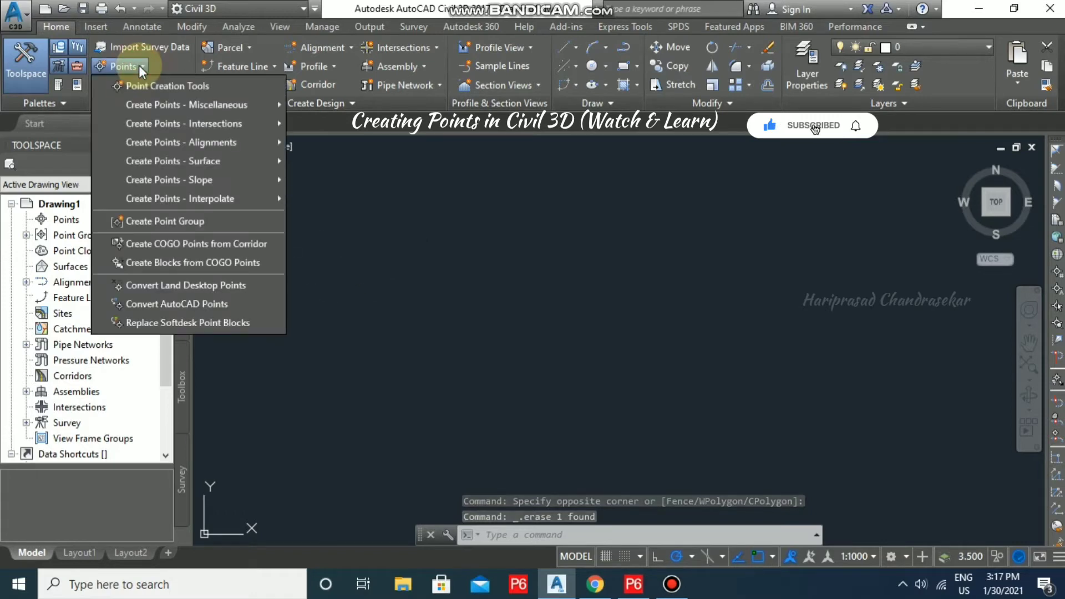
left_click(169, 86)
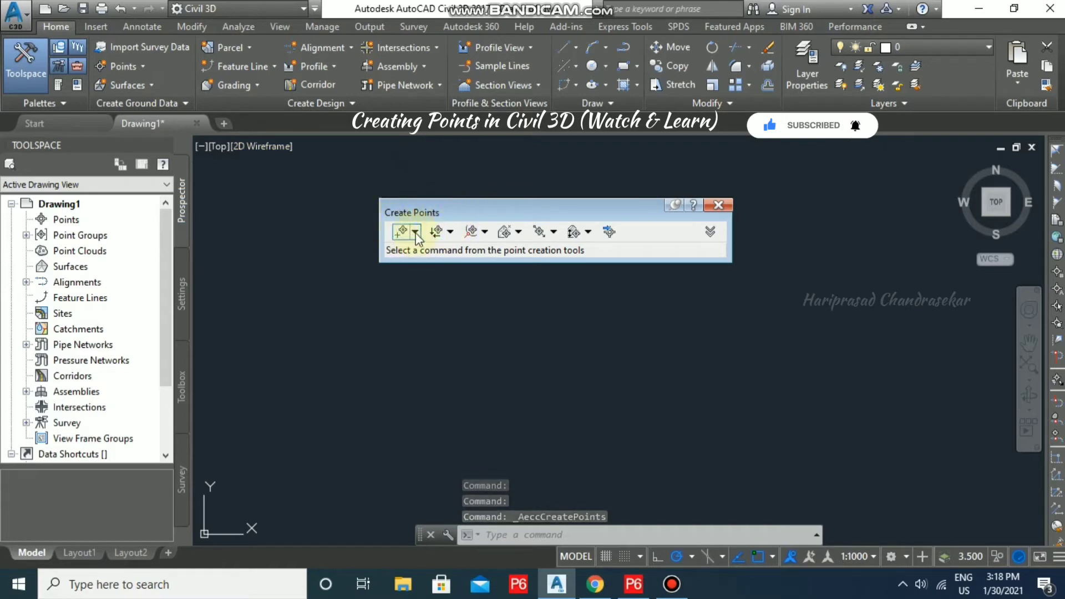
left_click(710, 233)
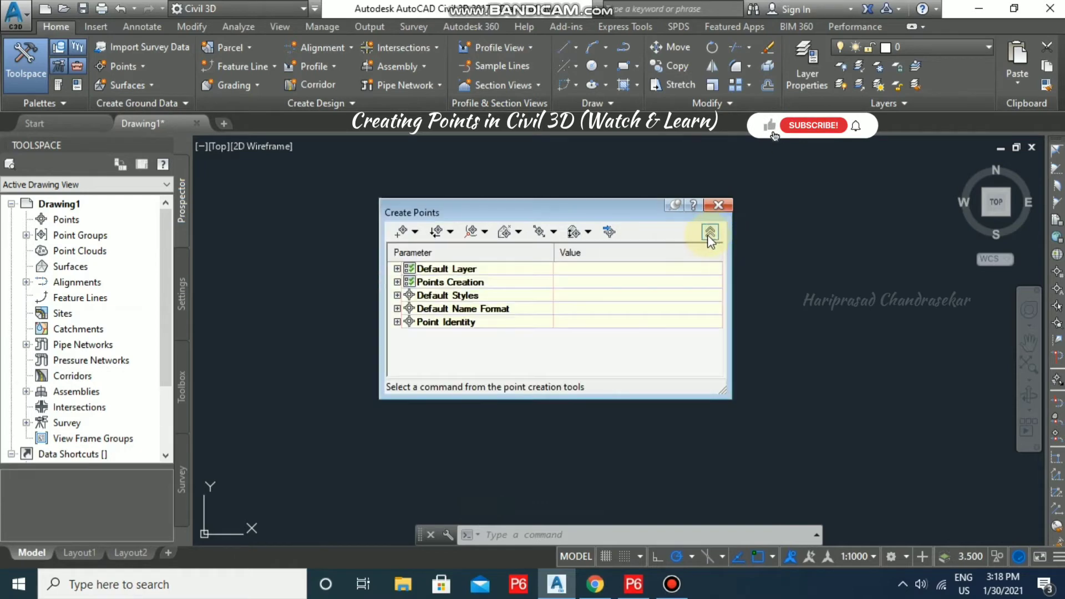
left_click(397, 268)
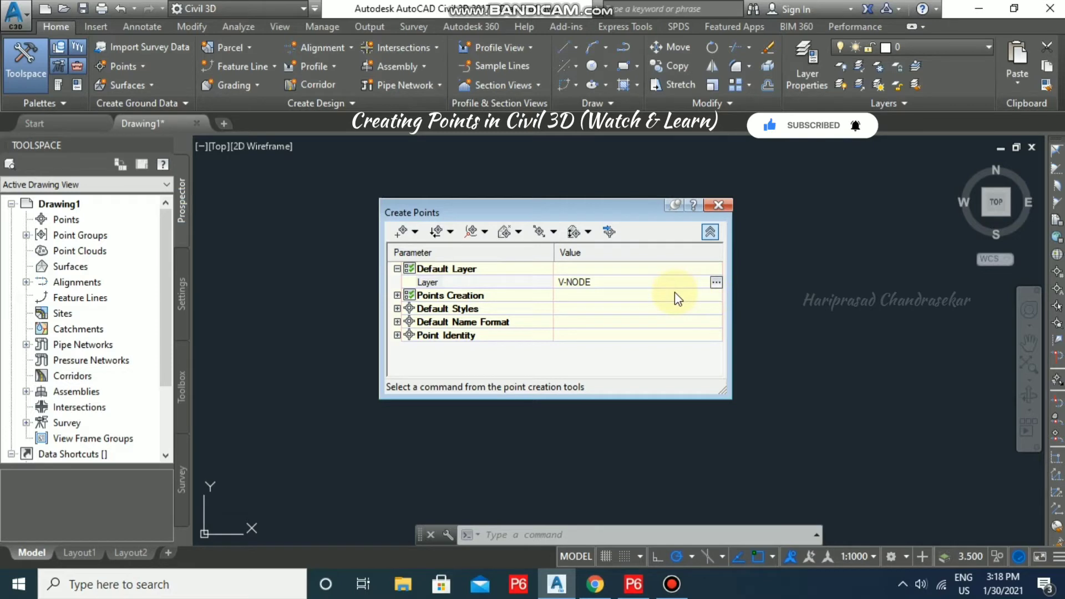
left_click(716, 281)
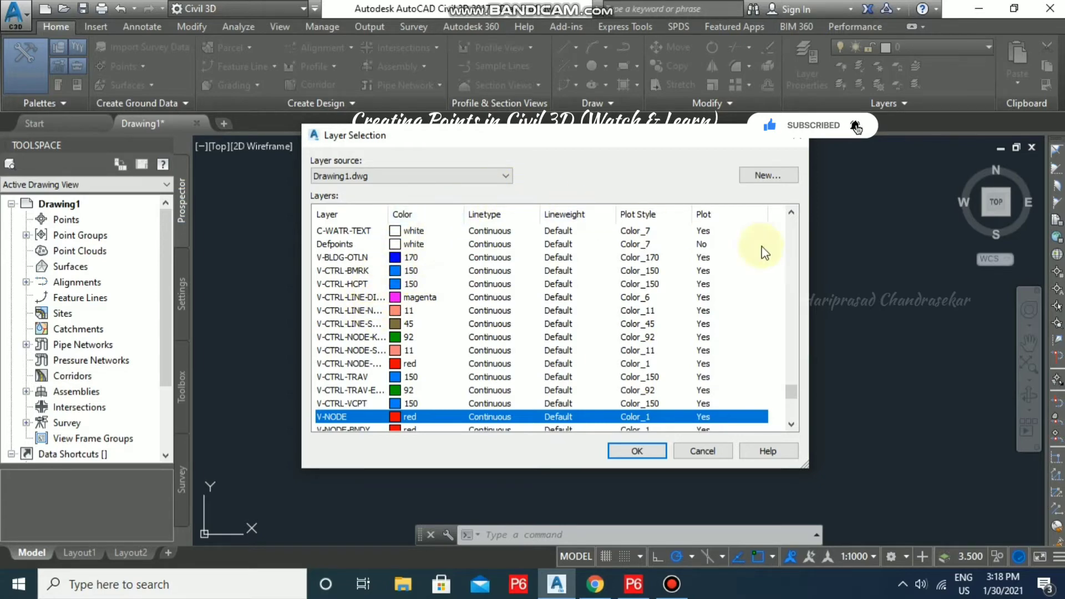
- Review the layer list and cancel it, keeping V-NODE as the default layer
left_click_drag(791, 393, 783, 292)
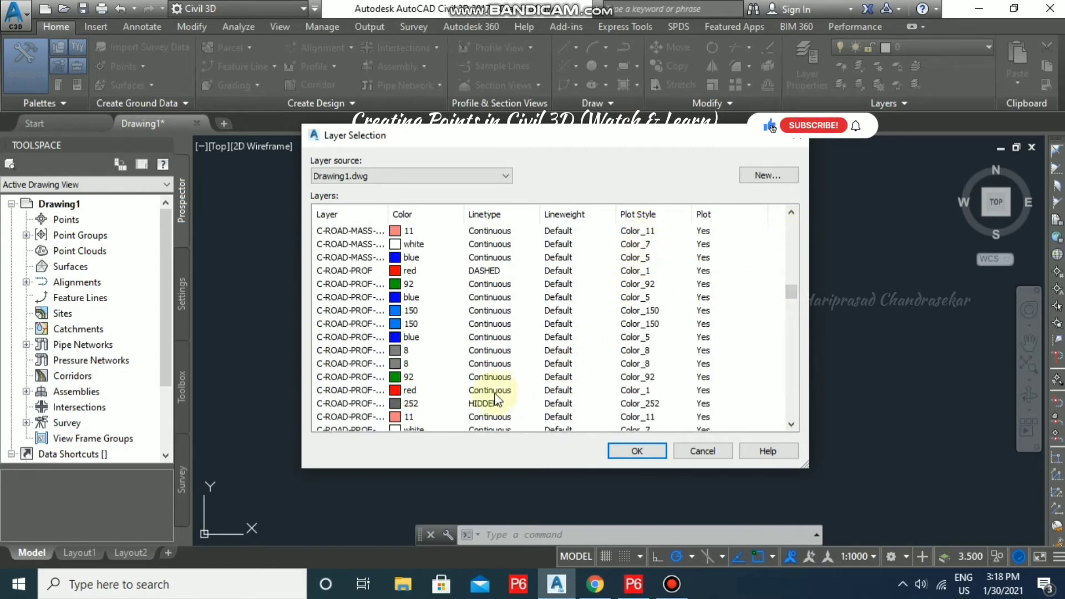
scroll(486, 344, "down", 2)
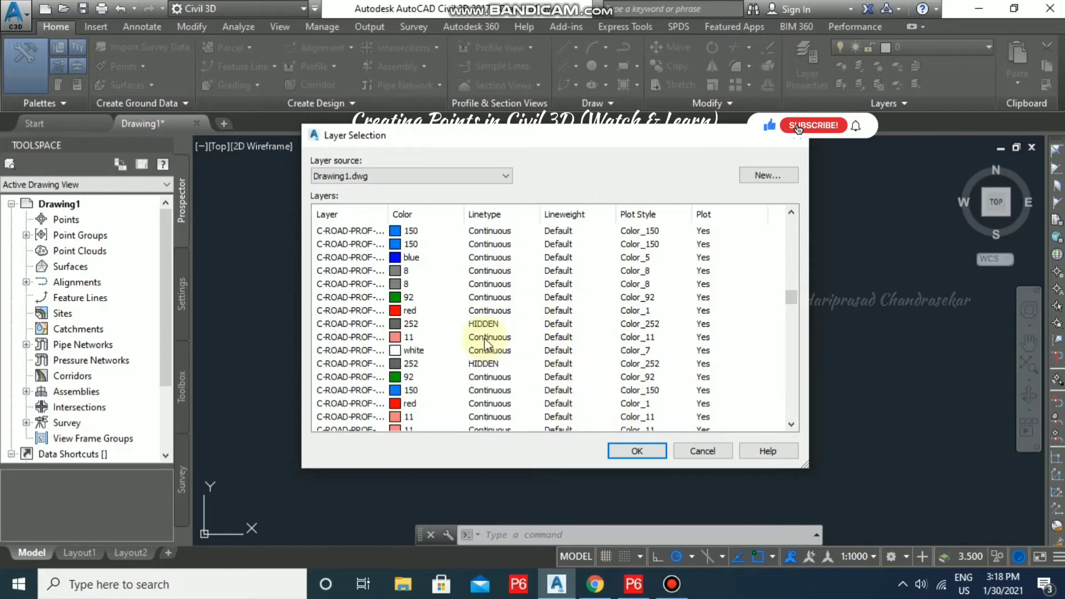
left_click(695, 452)
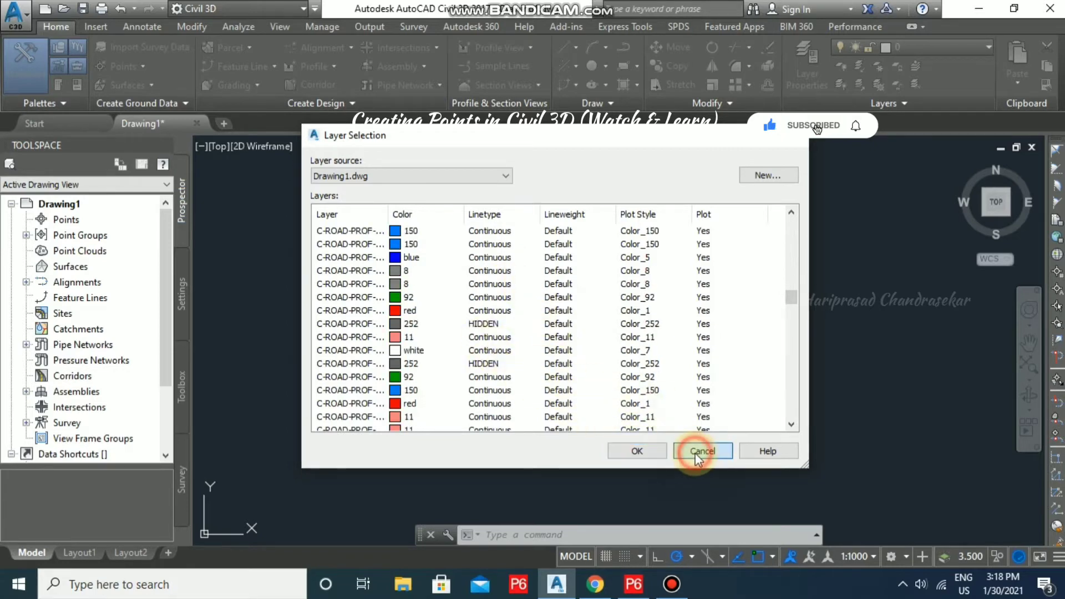
- Set Prompt For Descriptions to None in the Points Creation settings
left_click(398, 295)
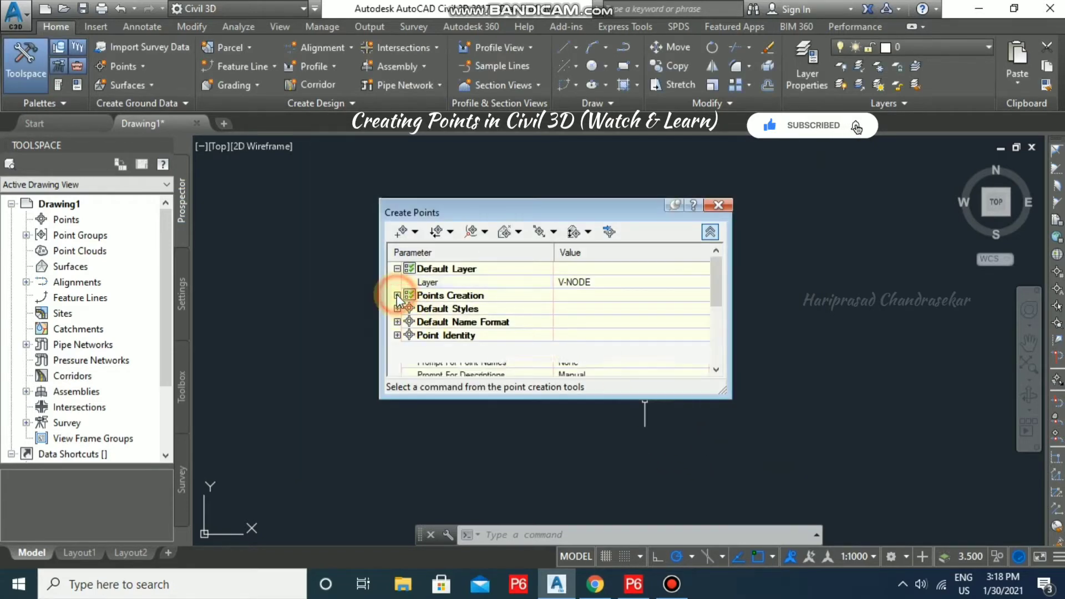
scroll(535, 305, "down", 1)
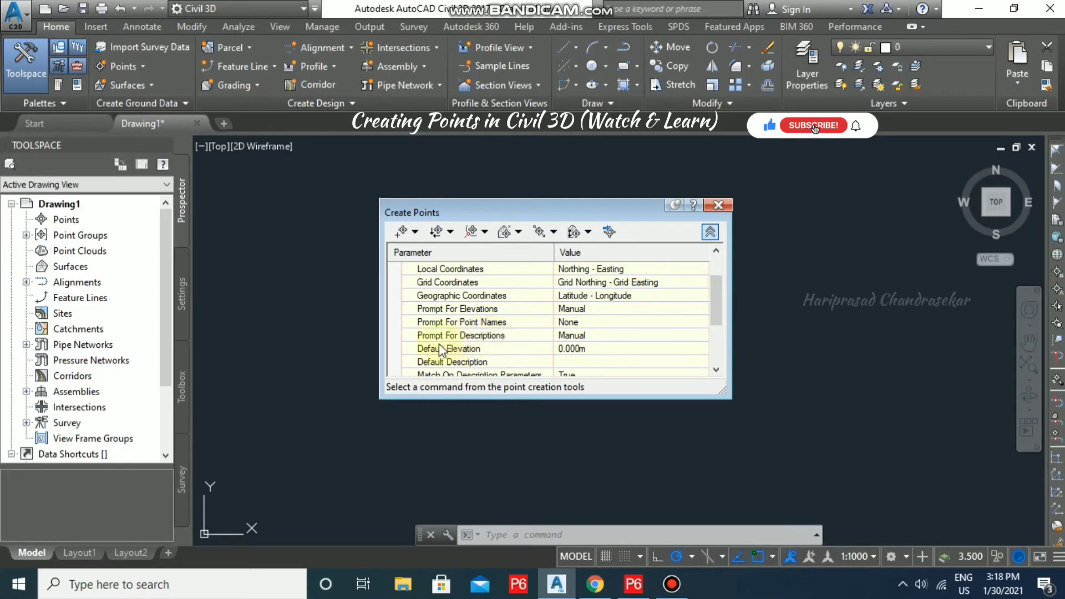
left_click(701, 335)
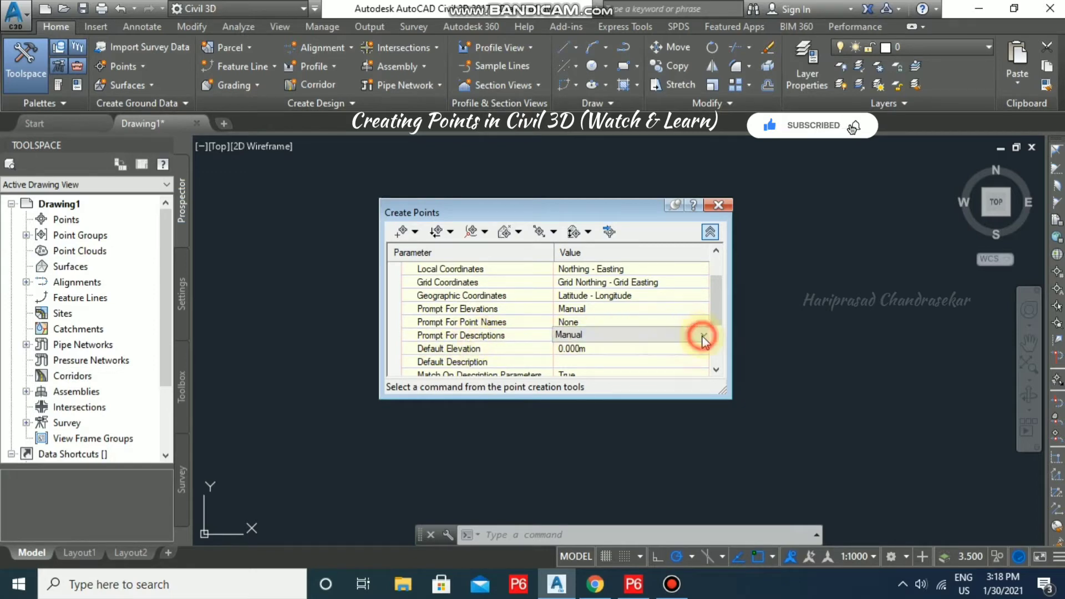
left_click(703, 335)
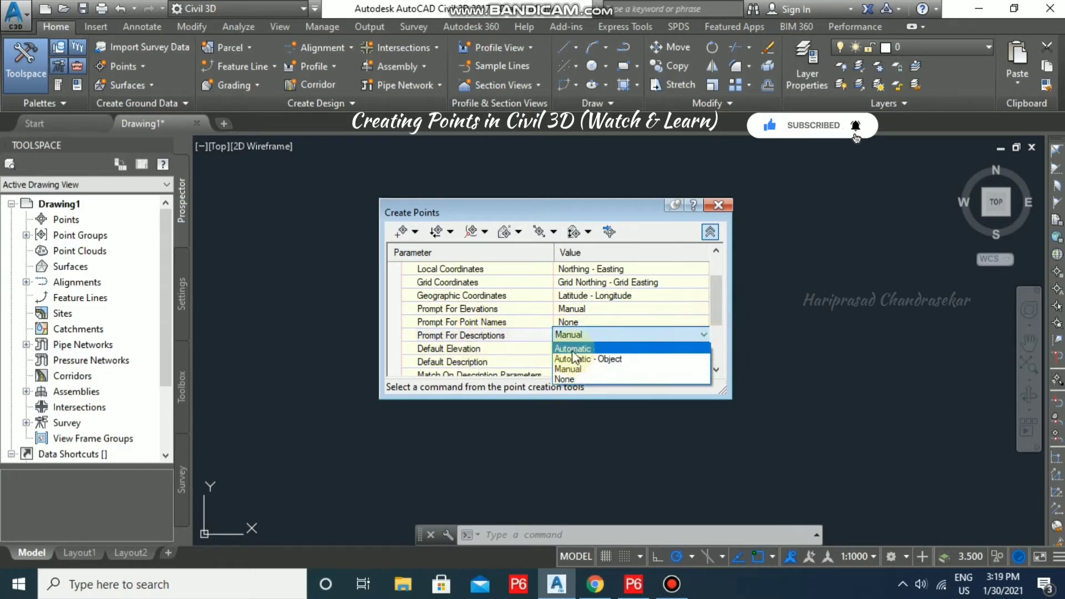
left_click(576, 380)
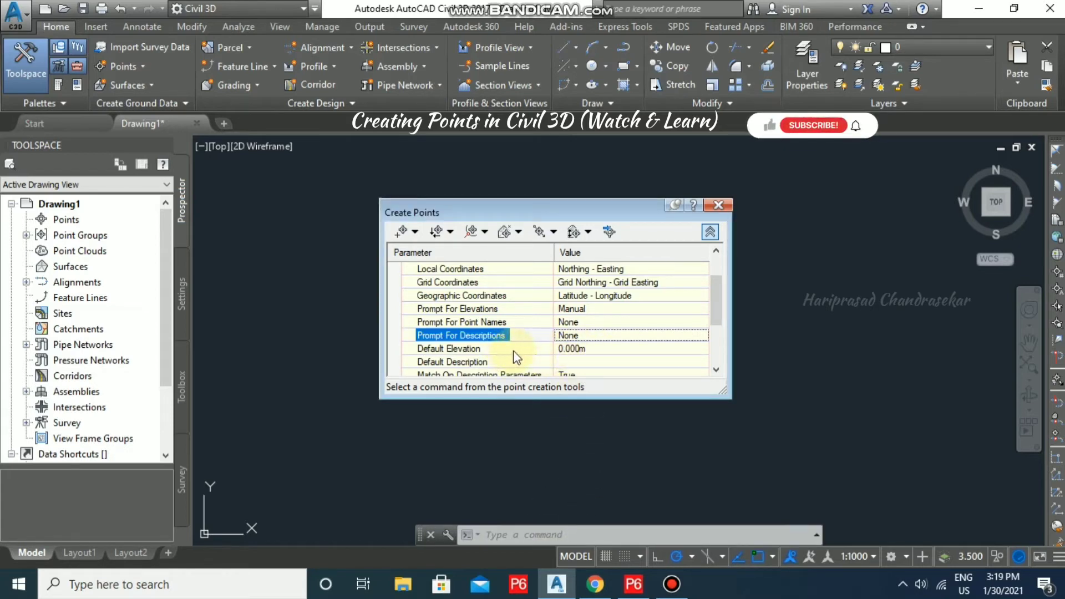
left_click(714, 309)
scroll(712, 311, "up", 3)
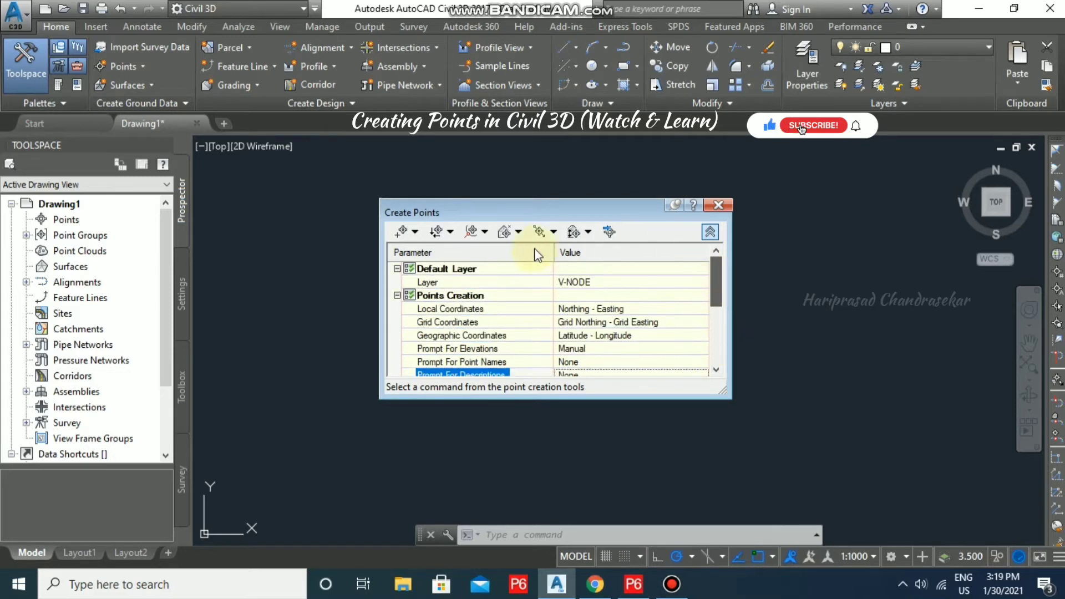
- Place a manual COGO point in the drawing at elevation 421.2
left_click(710, 232)
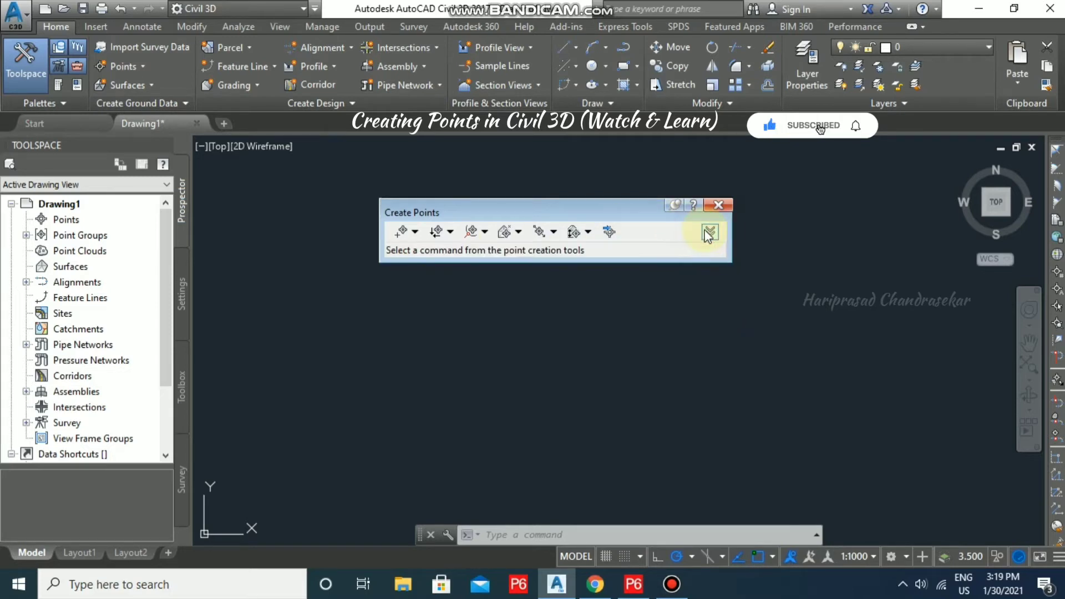
left_click(414, 232)
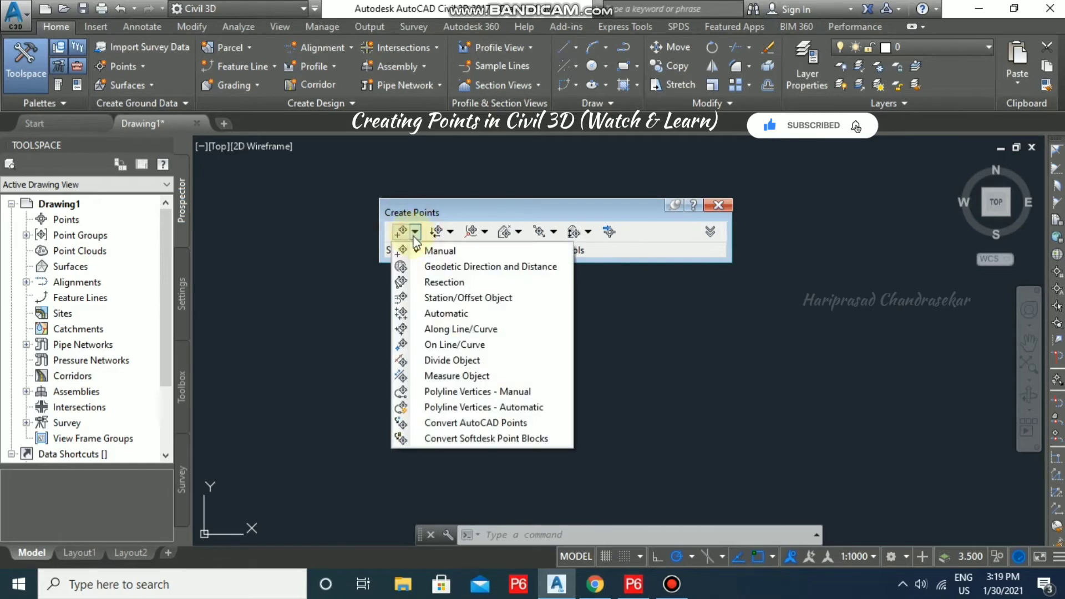
left_click(451, 253)
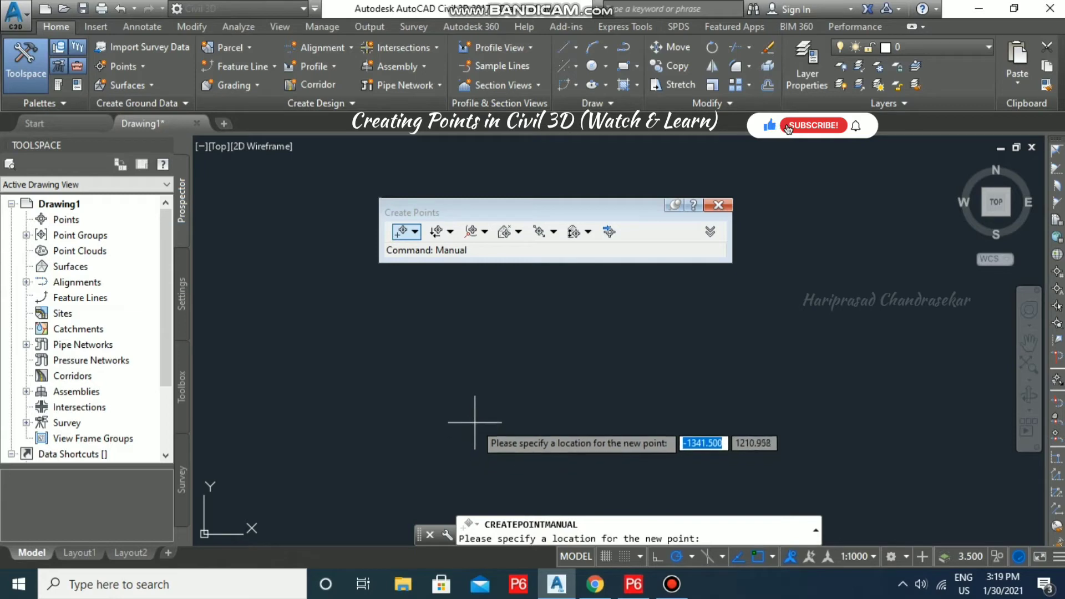
left_click(479, 416)
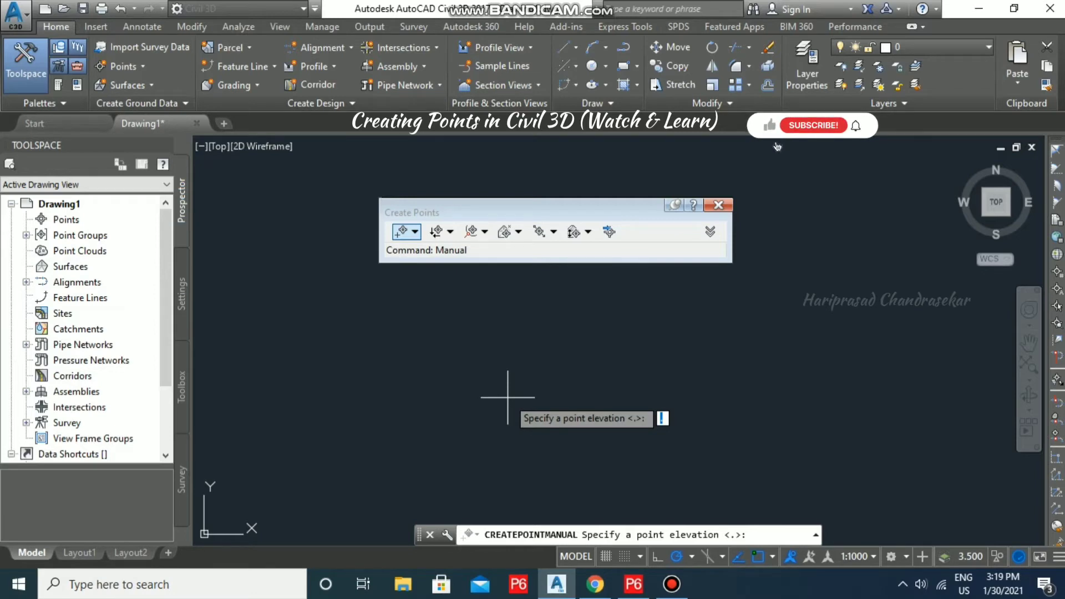
type("21.2")
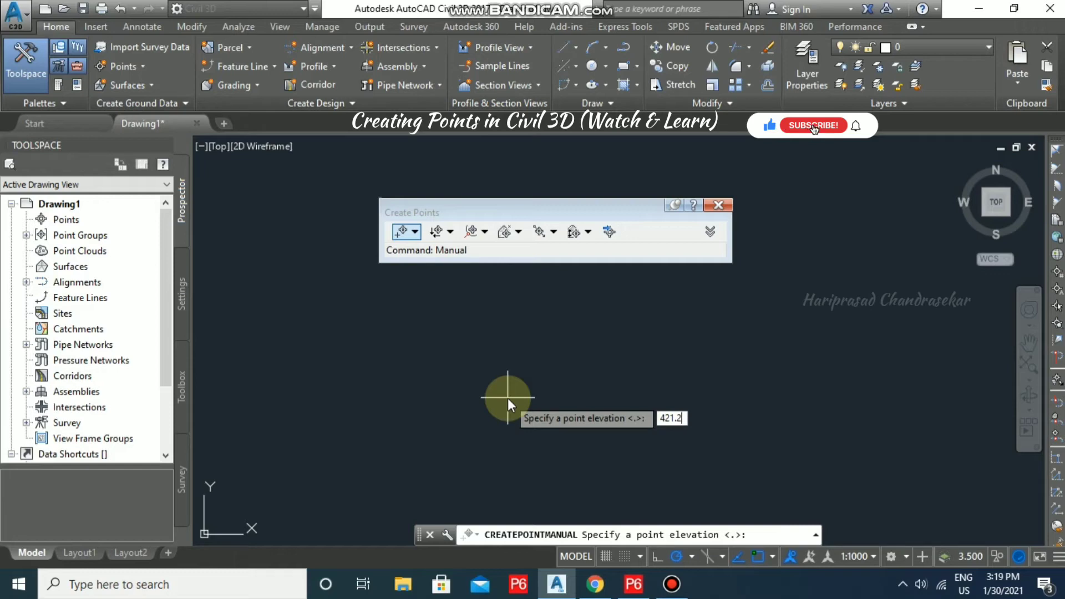
key("Return")
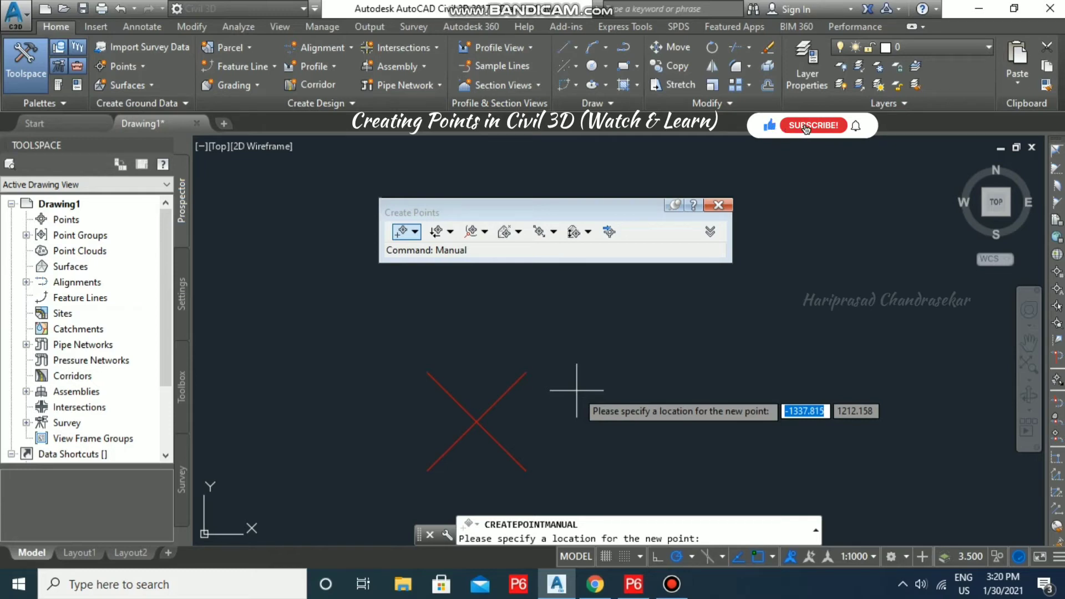
- Cancel the point command, pan the view and move the Create Points toolbar up-left
key("Escape")
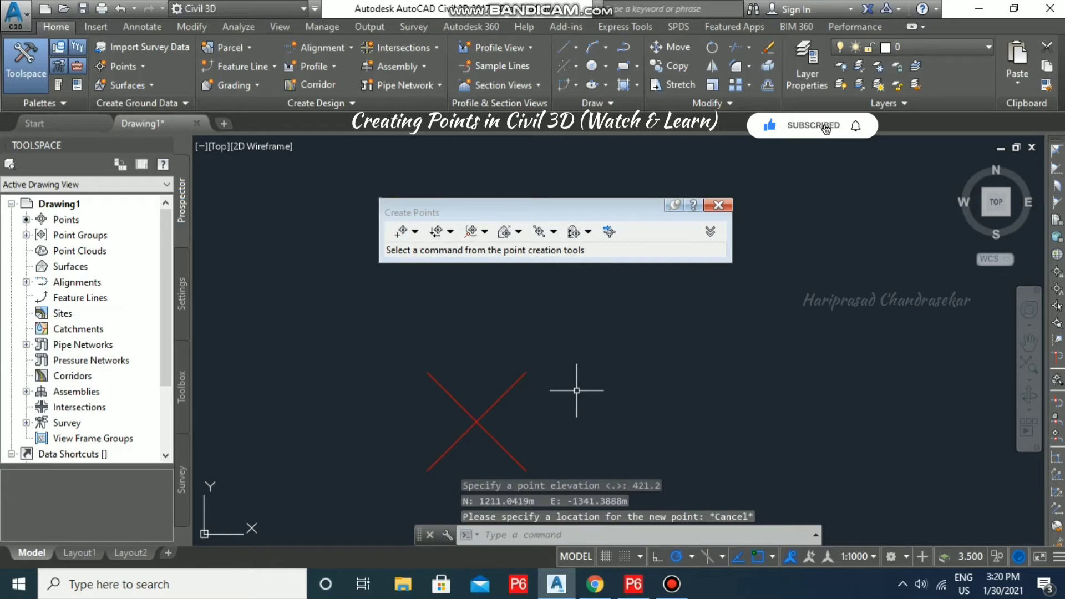
key("Escape")
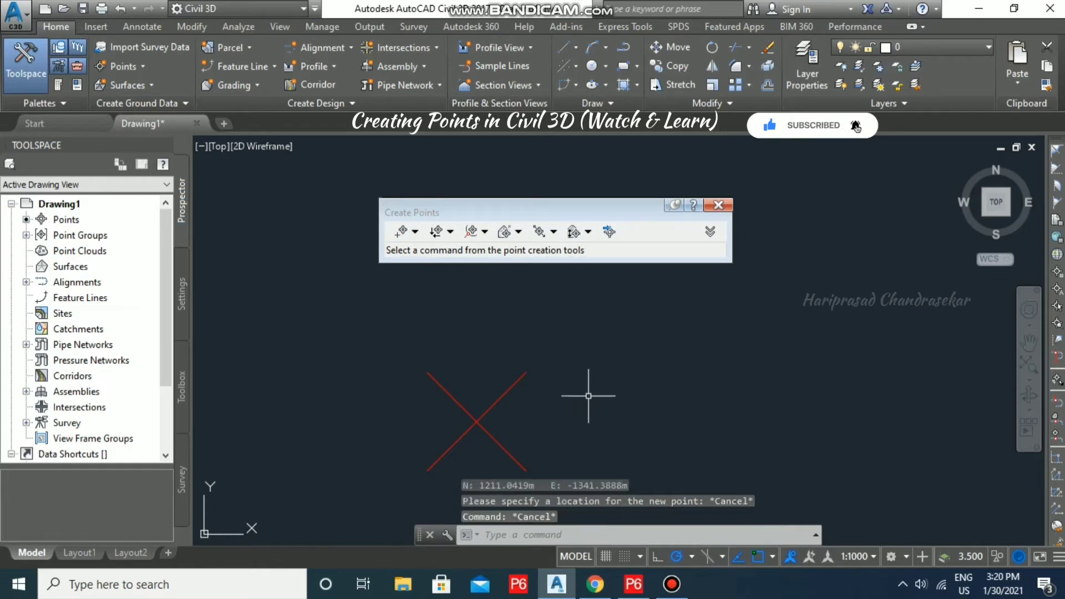
middle_click_drag(587, 393, 550, 424)
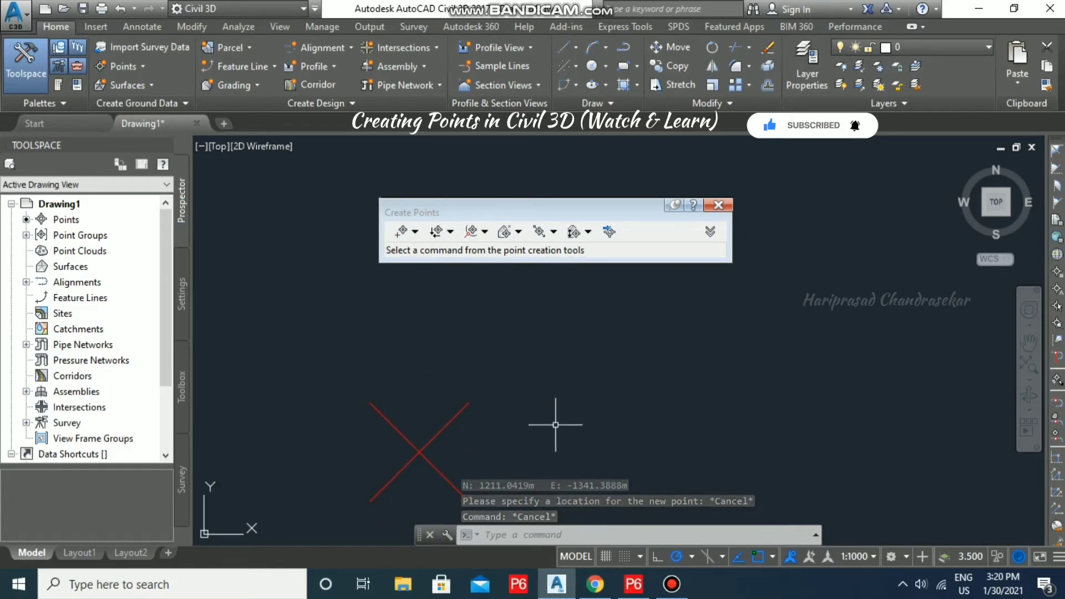
left_click(588, 210)
left_click_drag(589, 213, 513, 177)
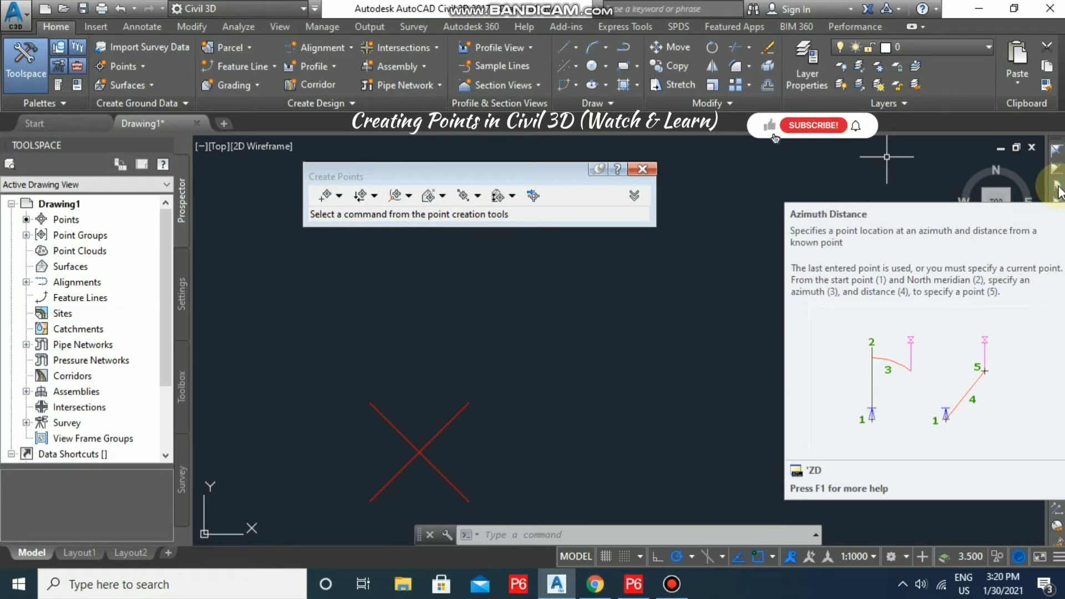
- Start placing another manual COGO point from the Create Points toolbar
left_click(1058, 190)
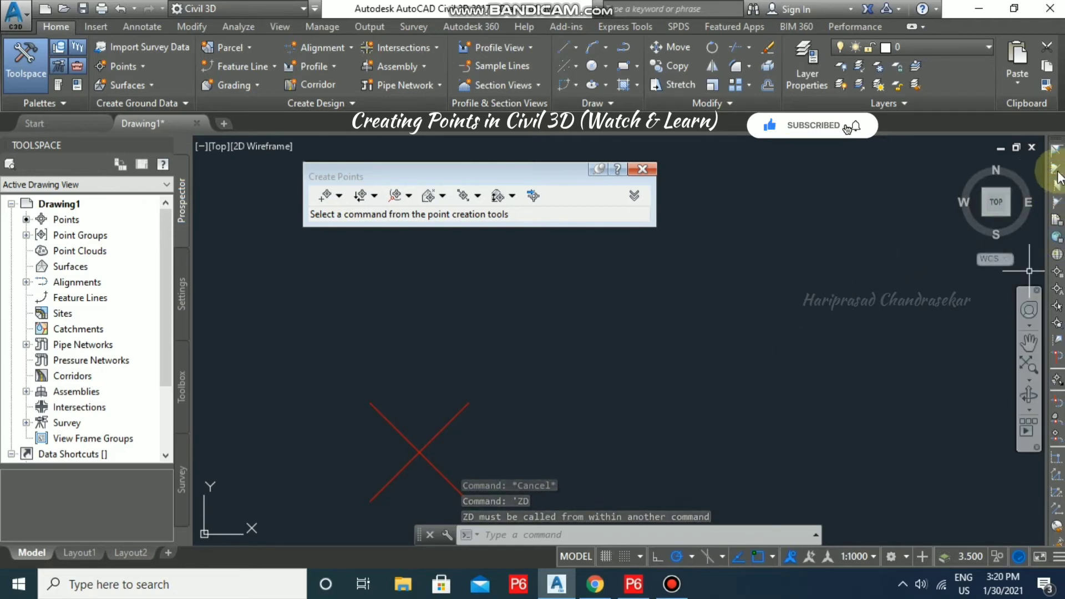
left_click(338, 195)
left_click(364, 216)
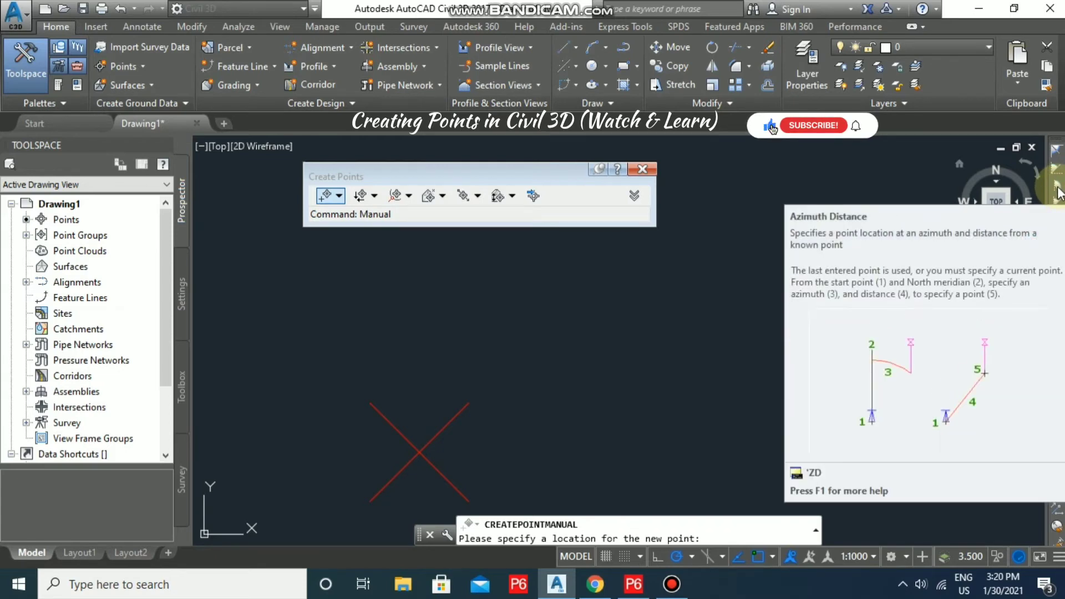
- Try the azimuth-distance option and the object snap choices, then cancel the command
left_click(1057, 190)
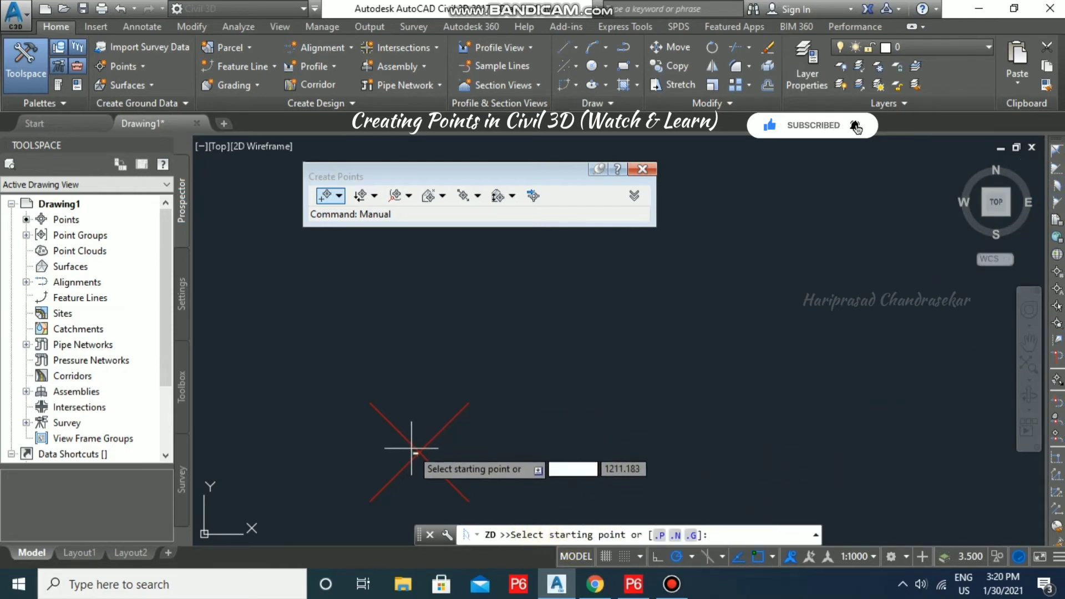
left_click(772, 555)
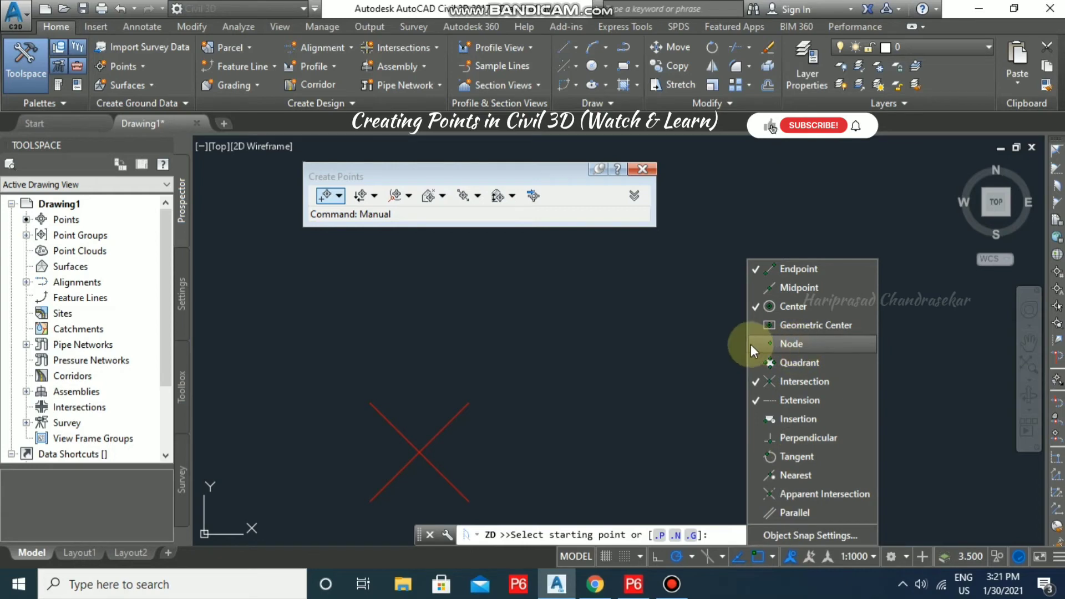
key("Escape")
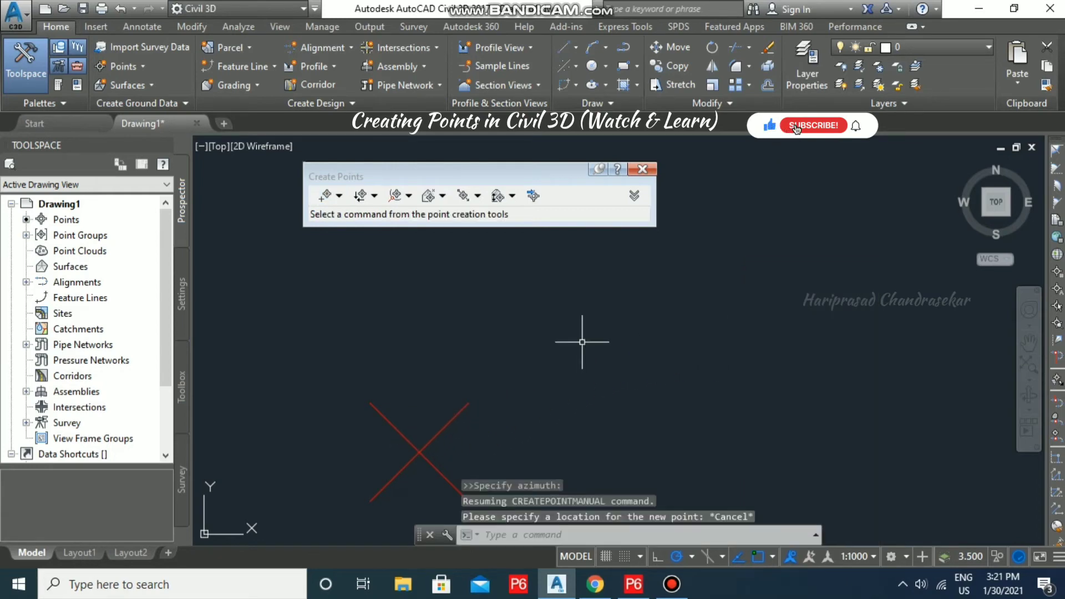
- Restart manual point placement by azimuth and distance, starting from the existing point
left_click(339, 195)
left_click(355, 215)
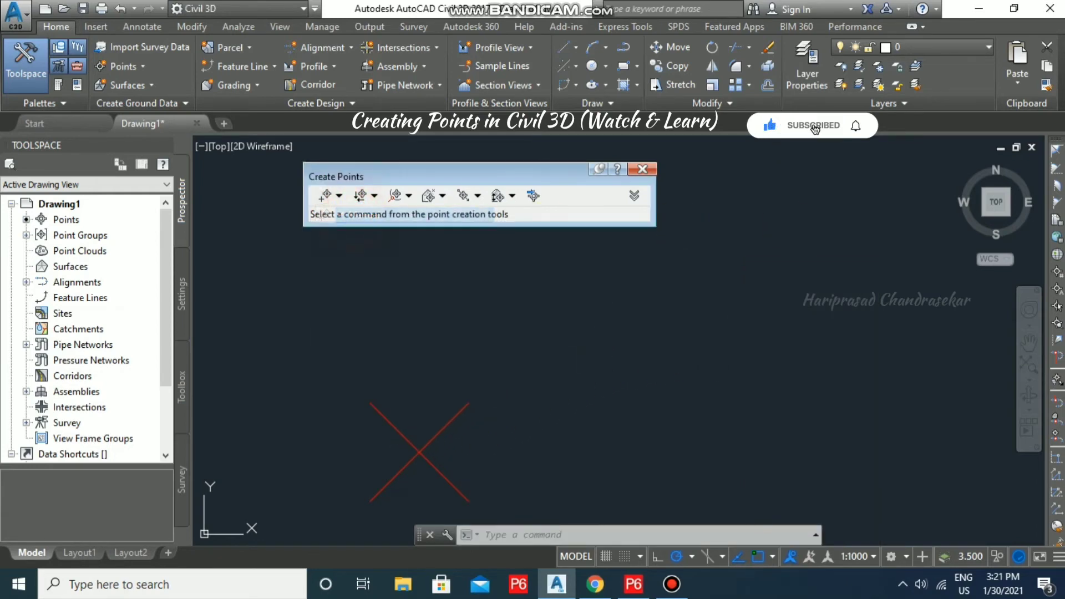
left_click(1056, 192)
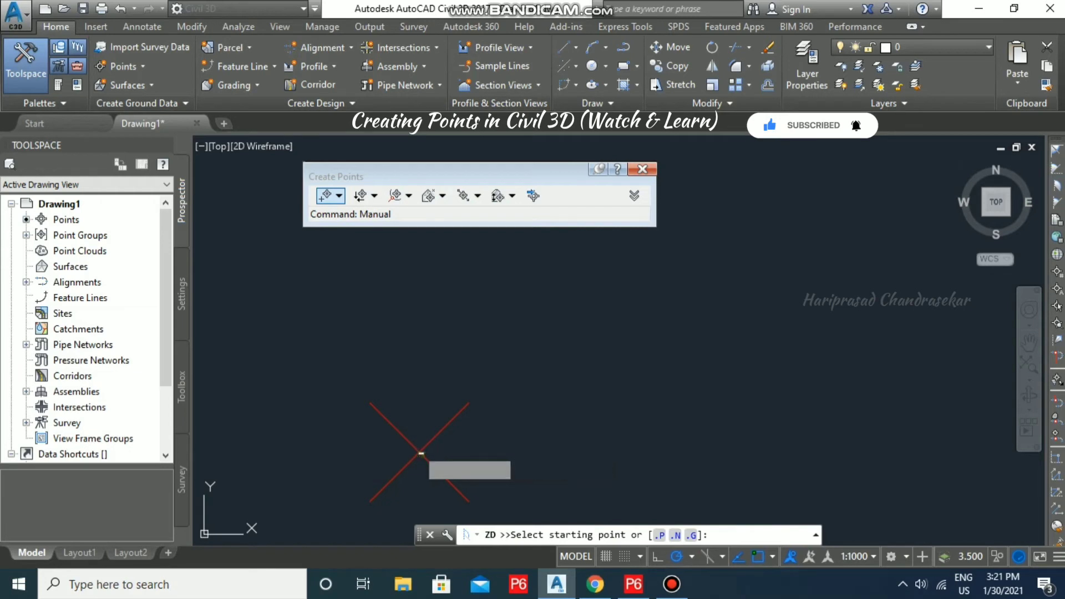
left_click(421, 453)
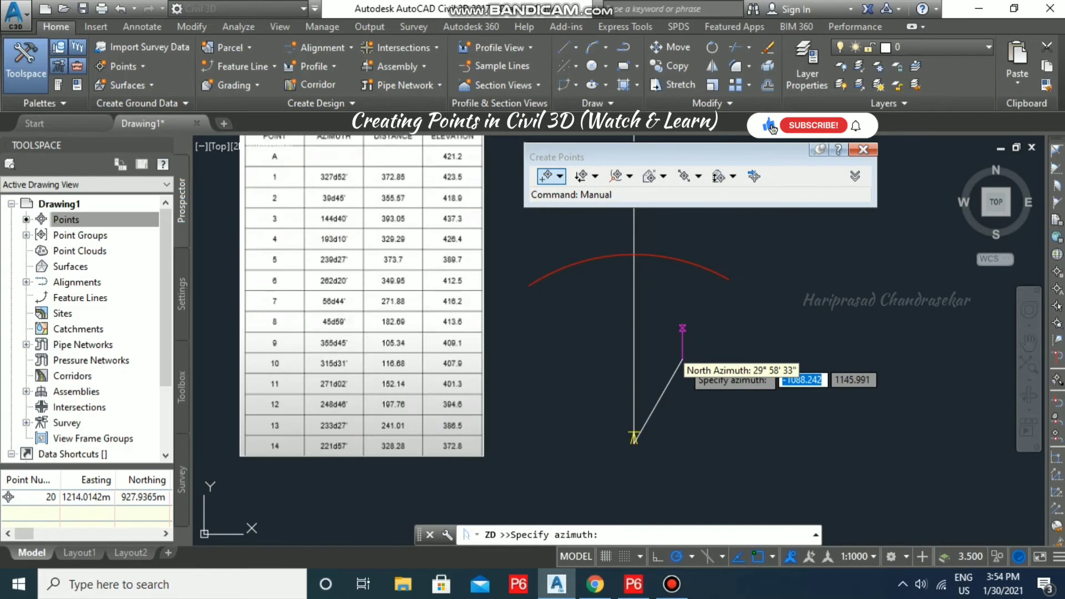
- Enter azimuth 327d52', distance 372.85 and elevation 423.5 to create the point, then end the prompt
type("327d")
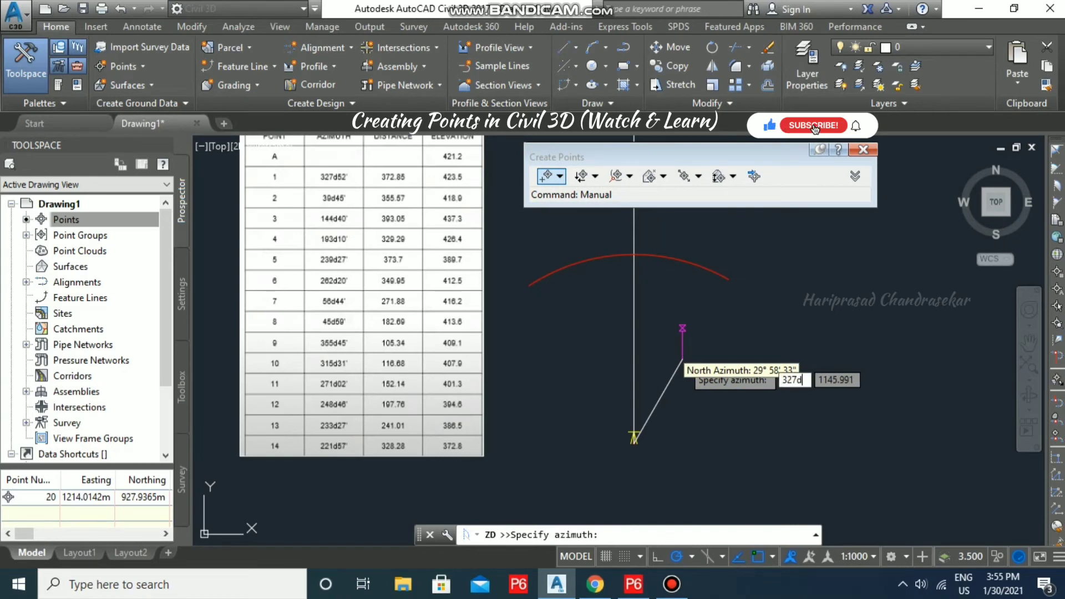
type("52'")
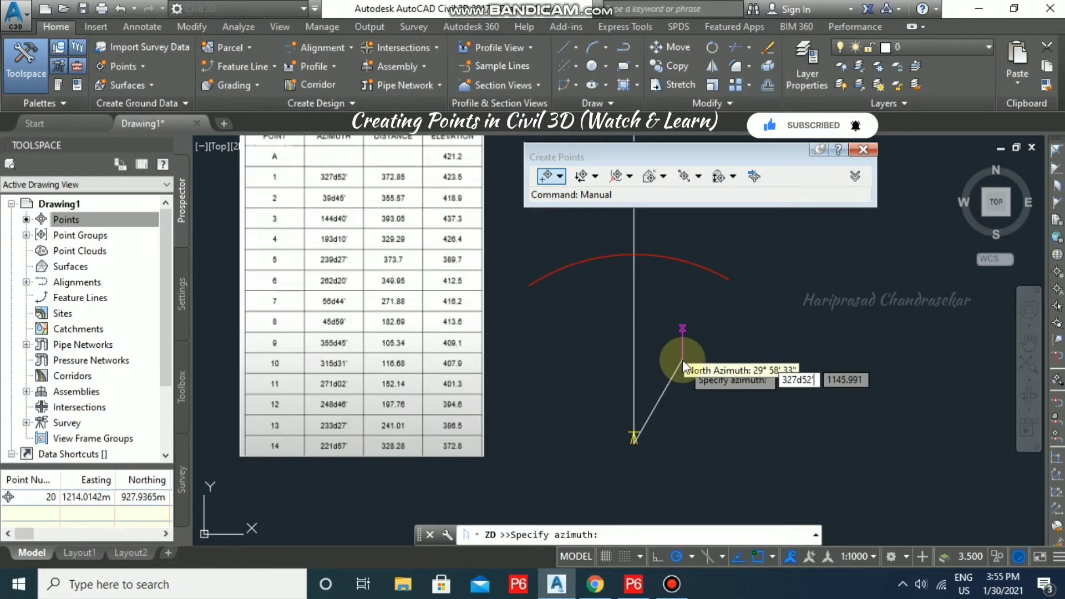
key("Return")
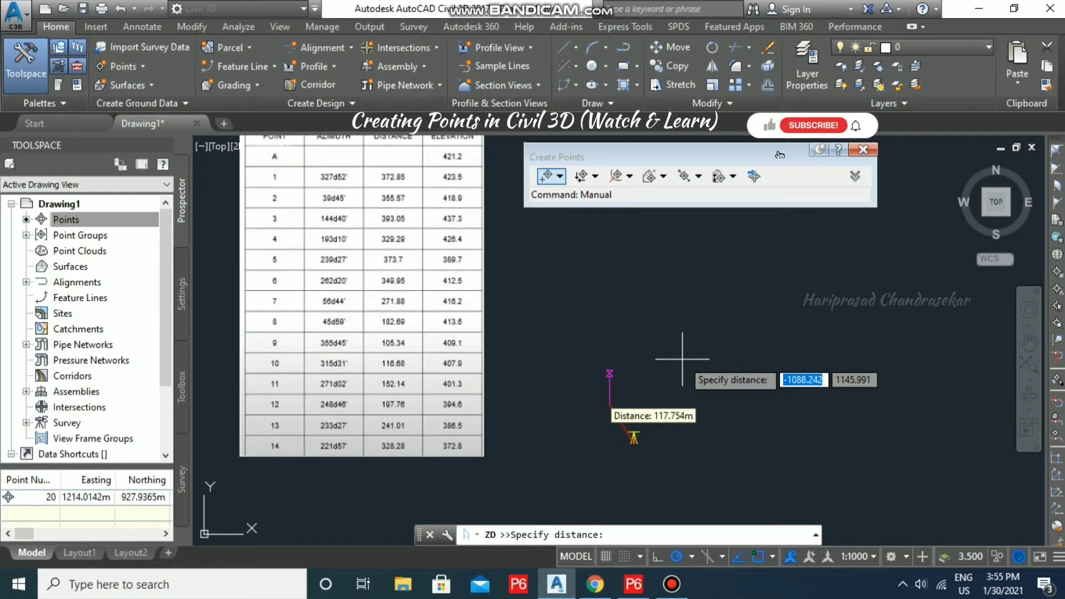
type("372.")
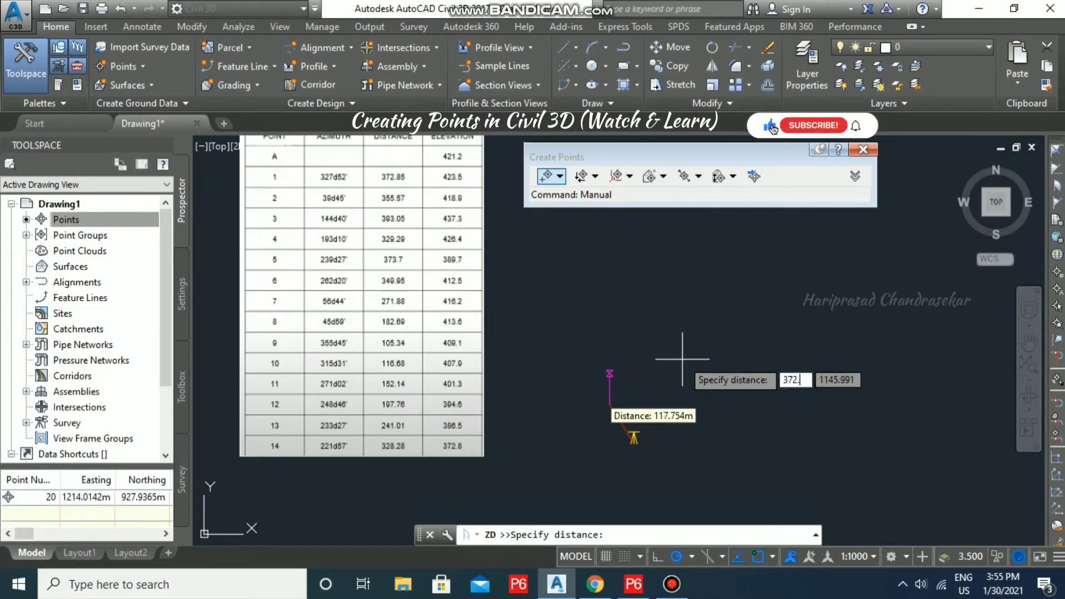
type("85")
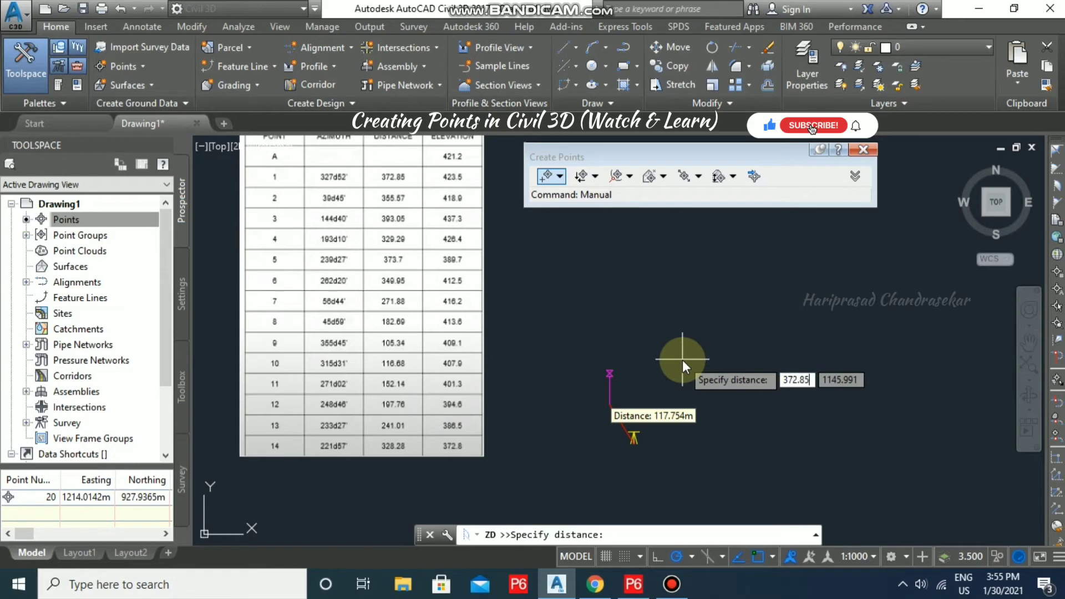
key("Return")
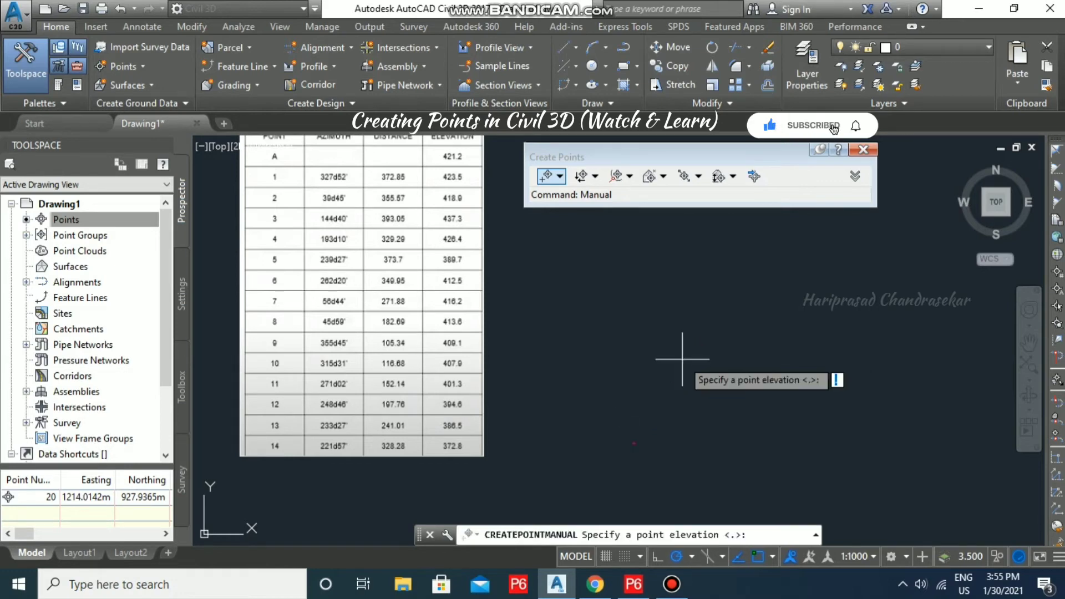
type("423.5")
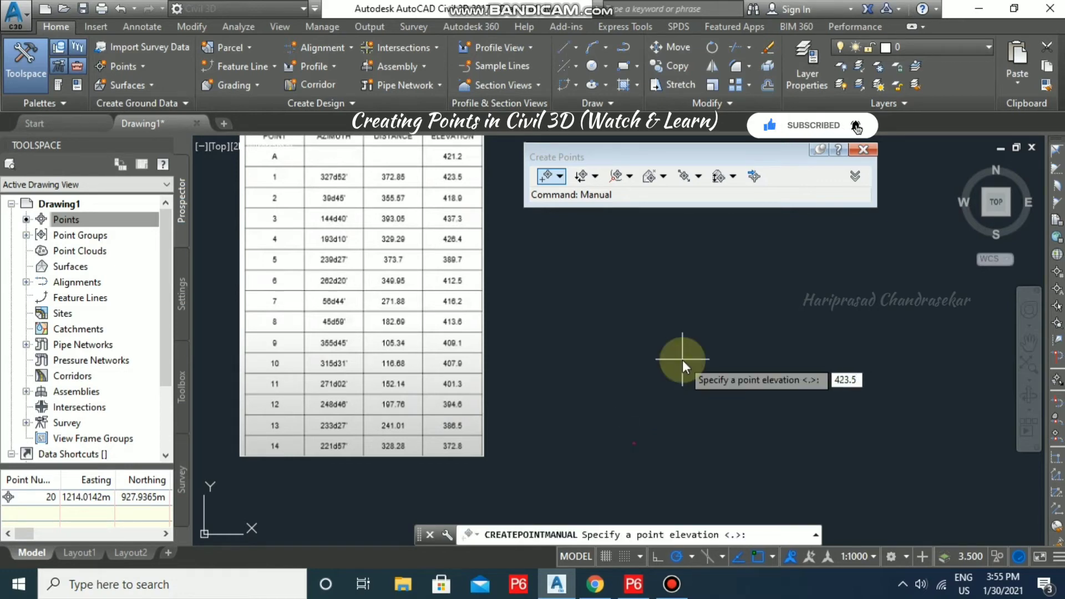
key("Return")
key("Escape")
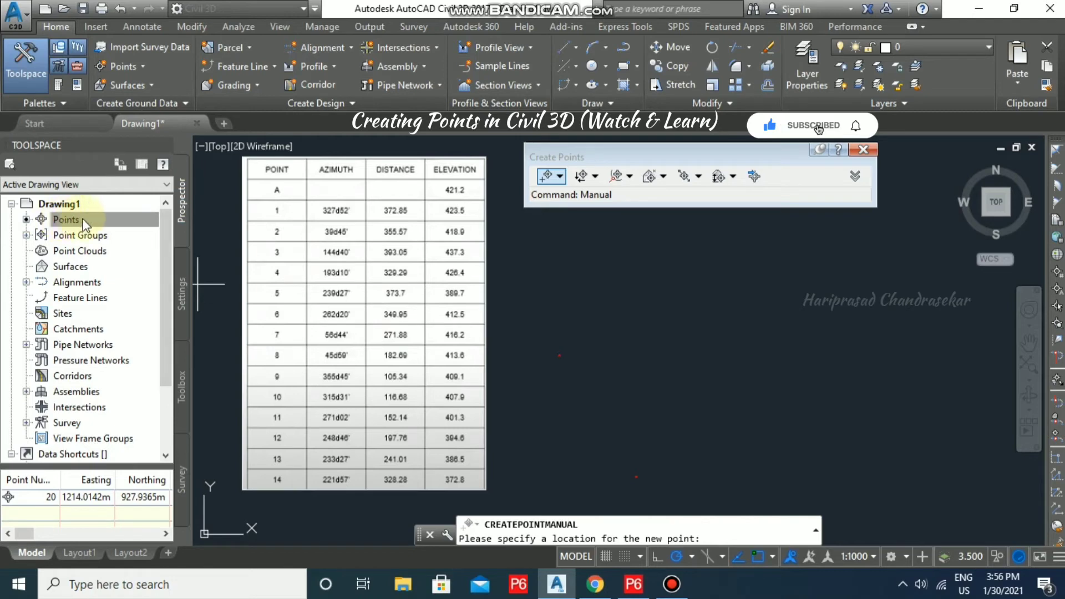
- Expand Point Groups and select _All Points to list points 20 and 21
double_click(78, 234)
left_click(665, 451)
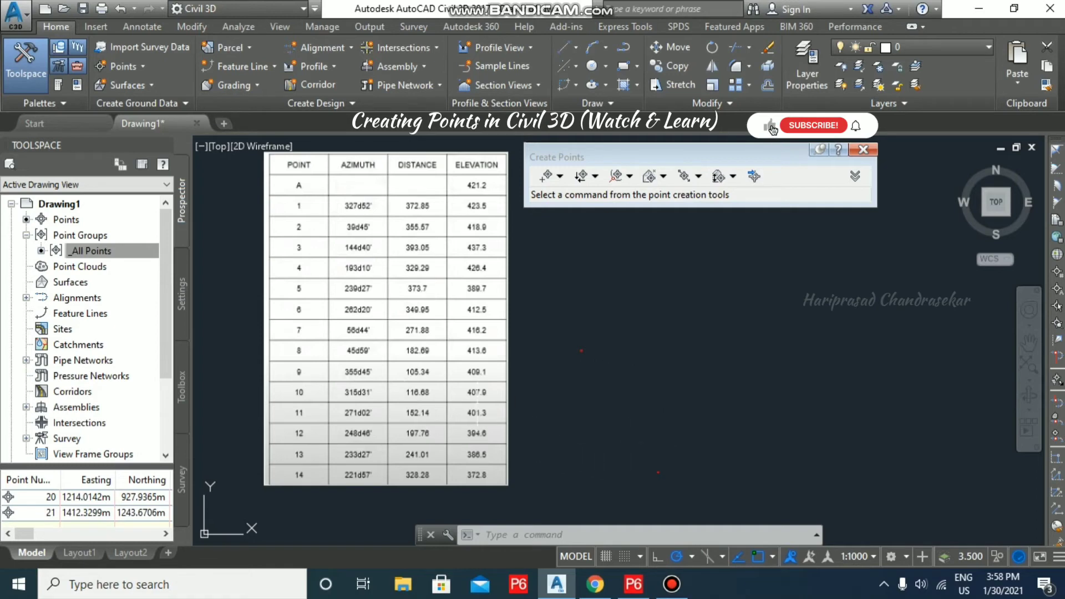
- Set the _All Points group's point label style to Point Number Only and apply it
right_click(106, 251)
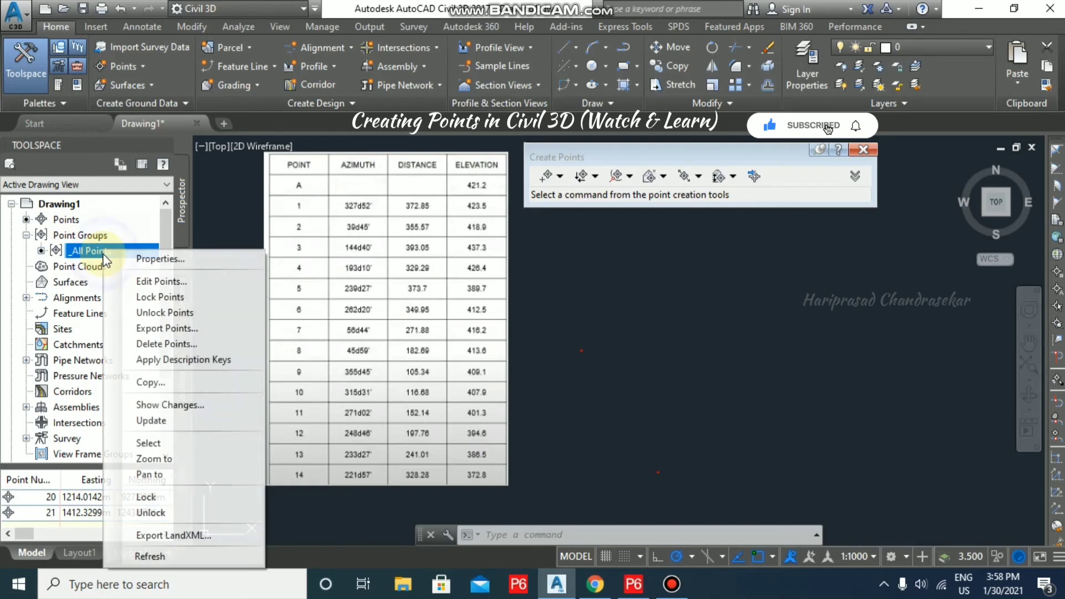
left_click(154, 259)
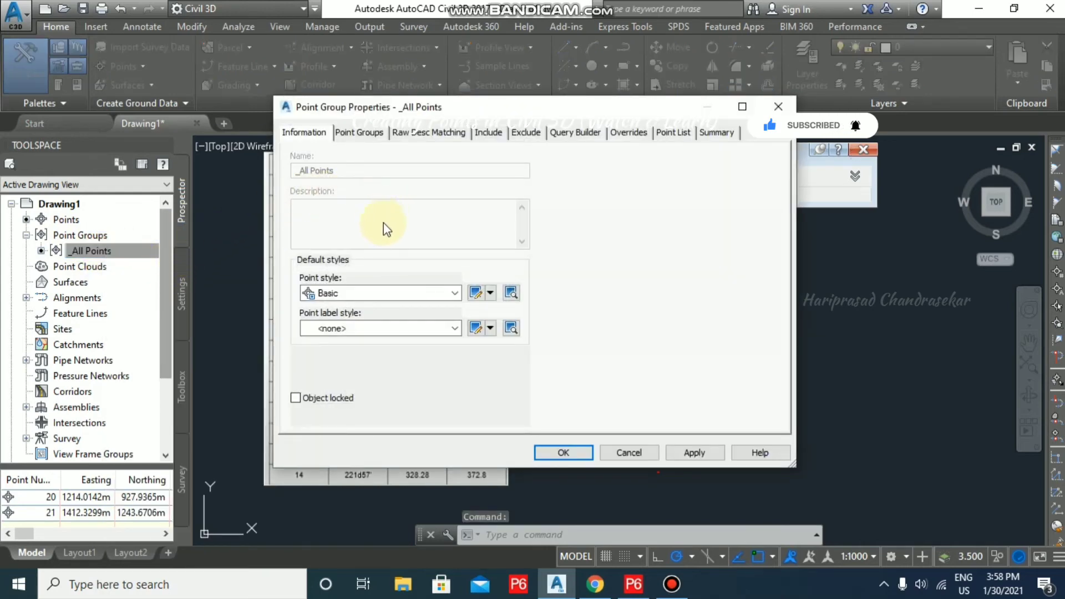
left_click(351, 134)
left_click(305, 136)
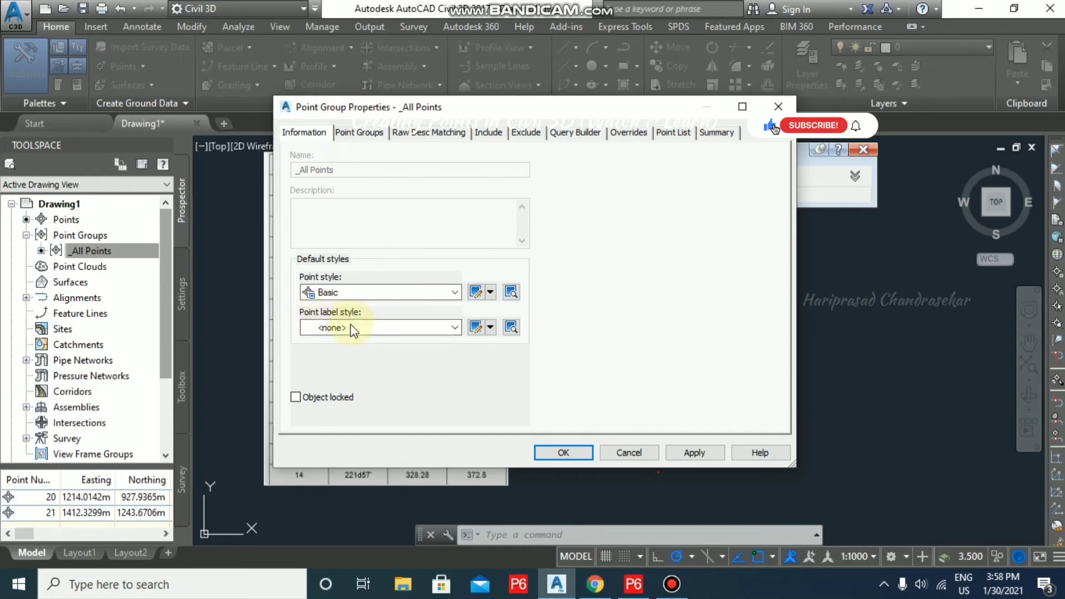
left_click(450, 327)
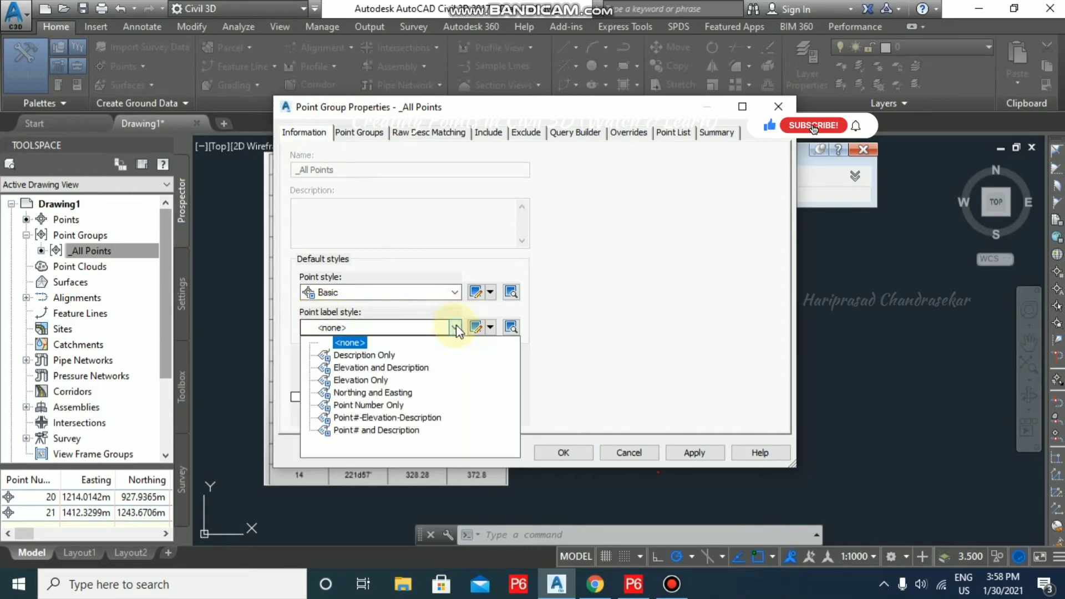
left_click(369, 431)
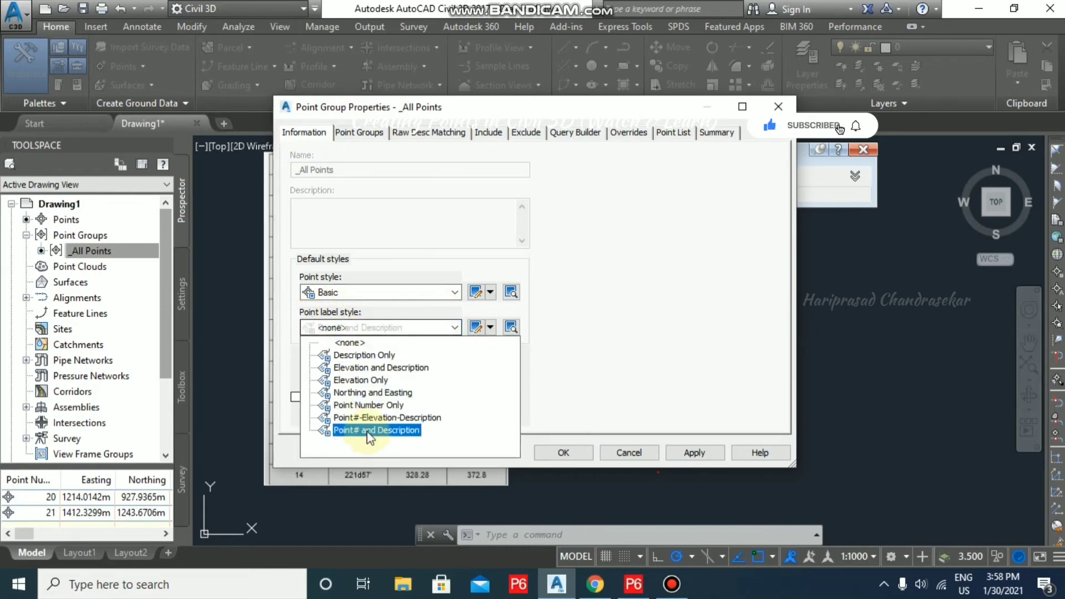
left_click(369, 405)
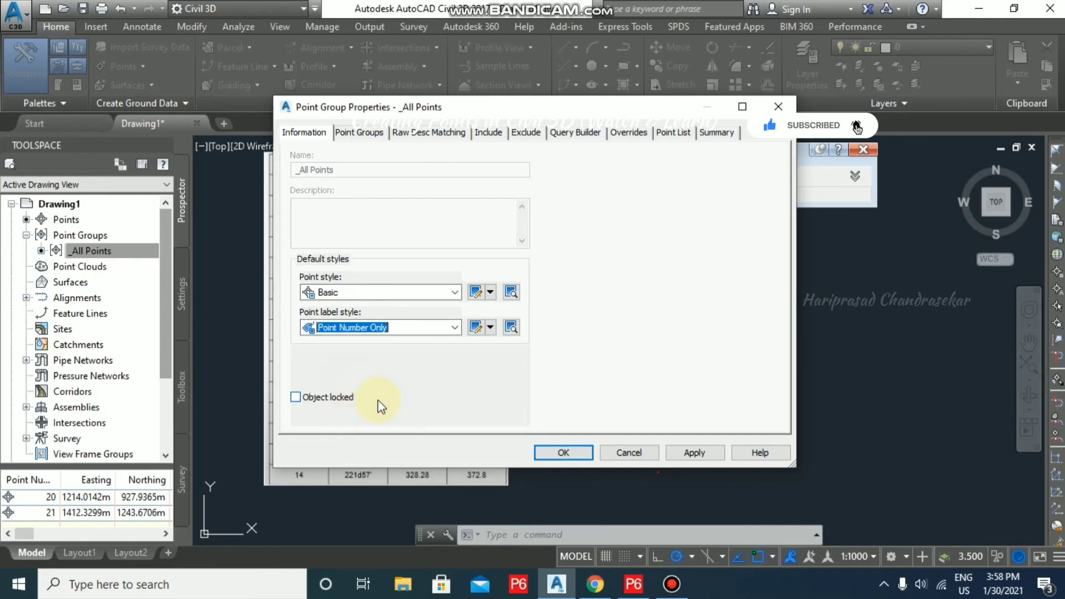
left_click(704, 454)
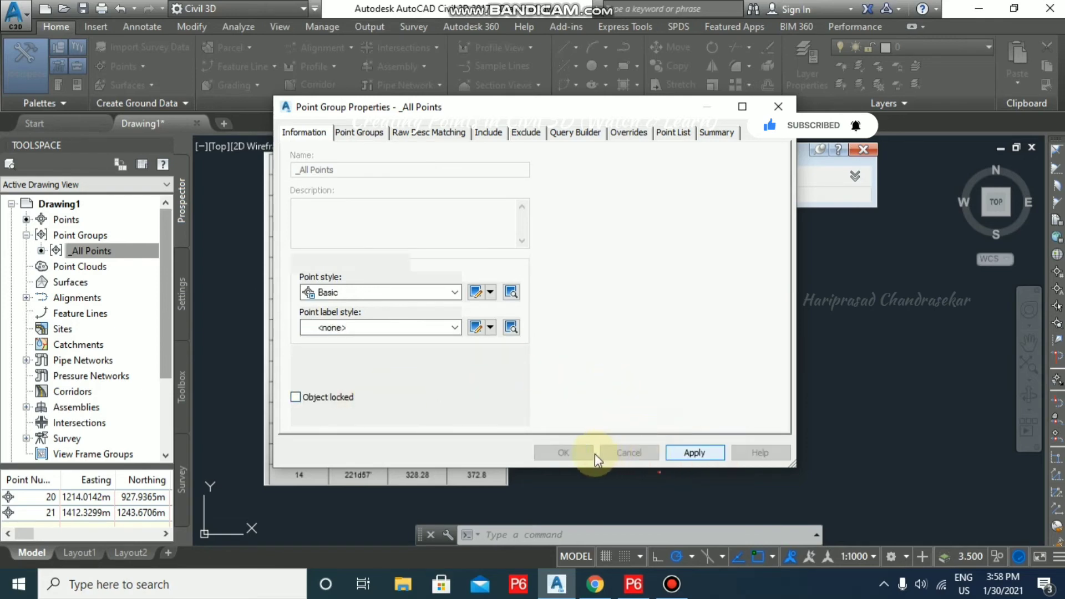
left_click(570, 453)
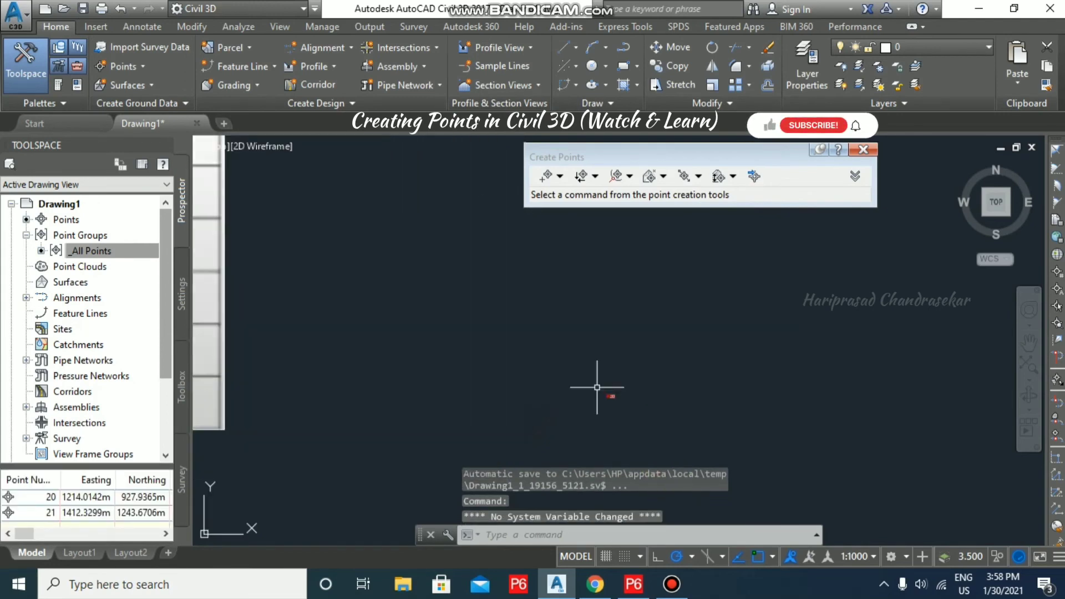
scroll(610, 394, "up", 5)
middle_click_drag(542, 338, 742, 397)
scroll(623, 349, "down", 2)
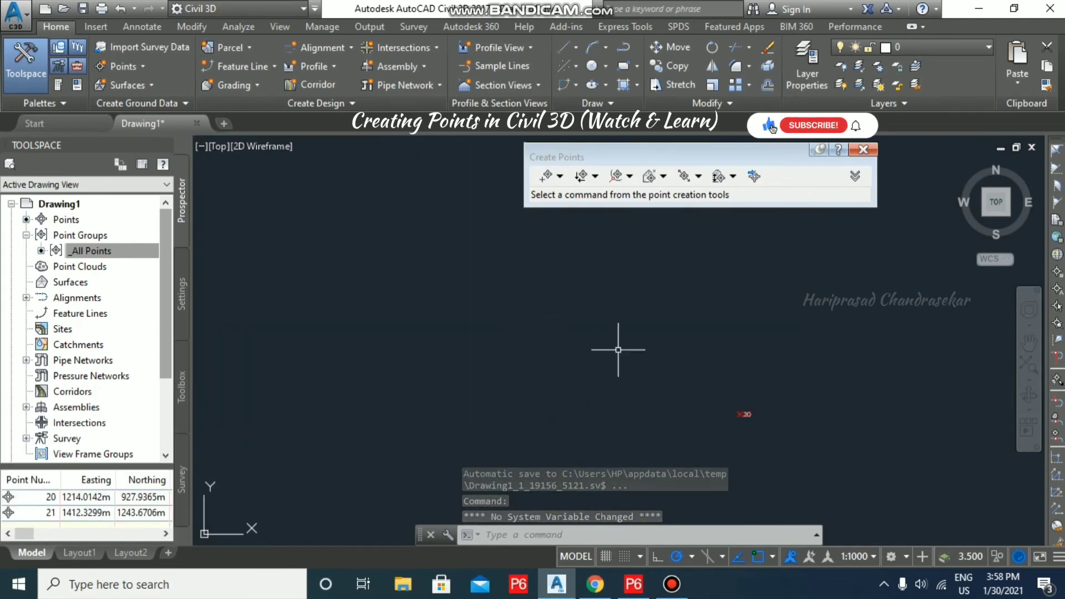
mouse_move(663, 426)
middle_mouse_down()
mouse_move(665, 355)
mouse_move(691, 310)
middle_mouse_up()
scroll(649, 321, "down", 3)
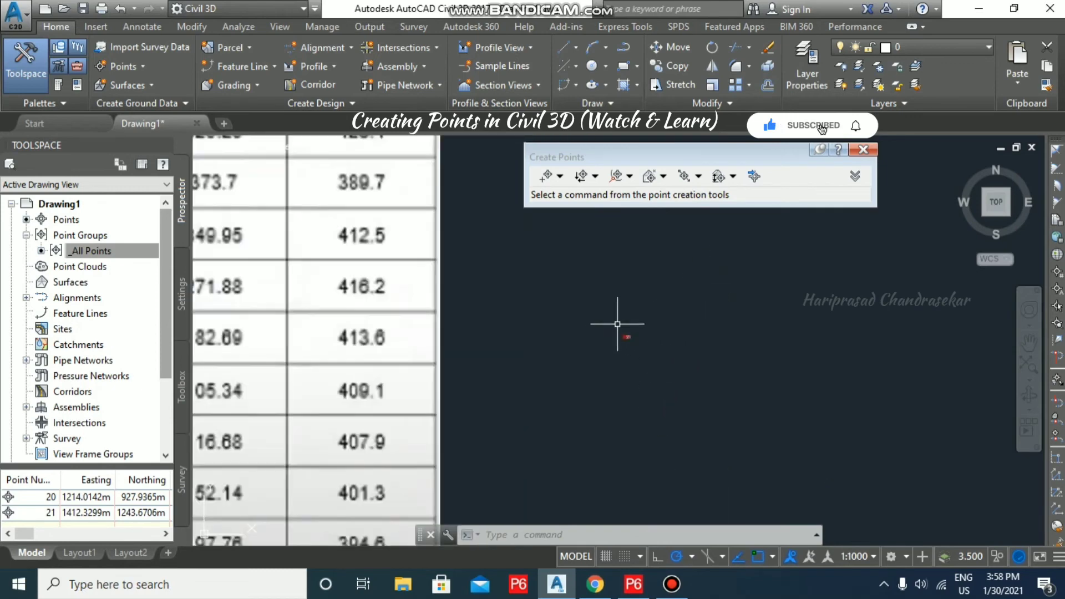
scroll(622, 283, "down", 2)
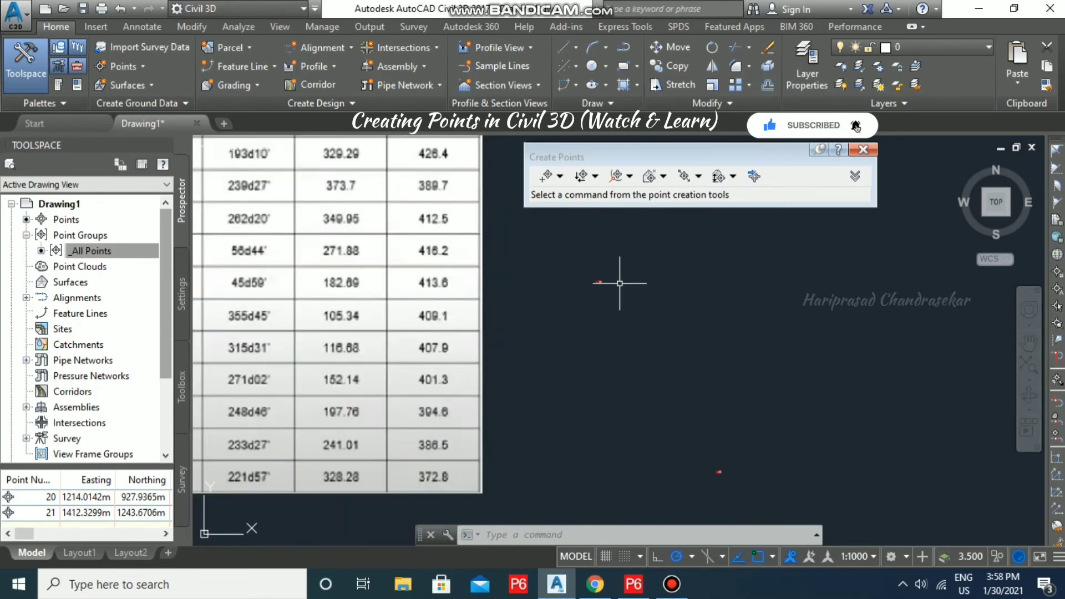
middle_click_drag(673, 302, 511, 309)
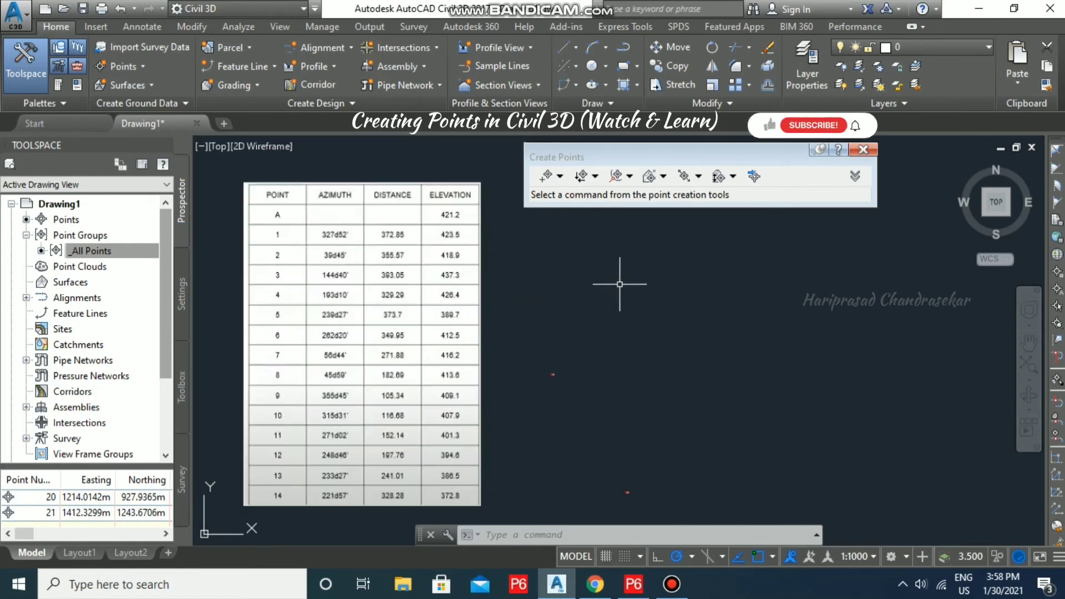
- Start a manual point located with 'ZD by azimuth and distance from point 20
left_click(547, 176)
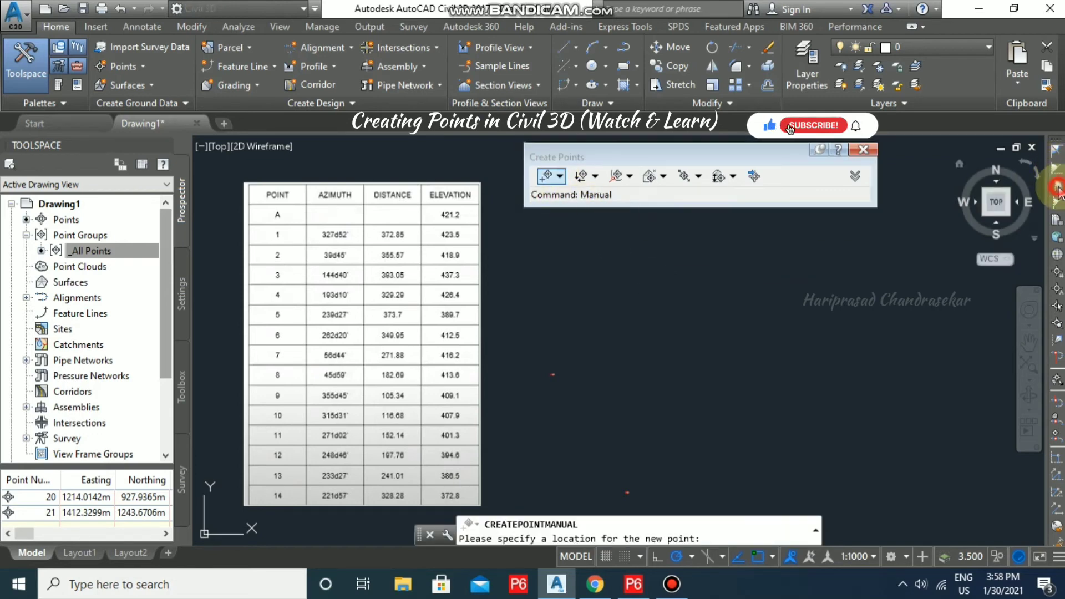
type("'zd")
key("Return")
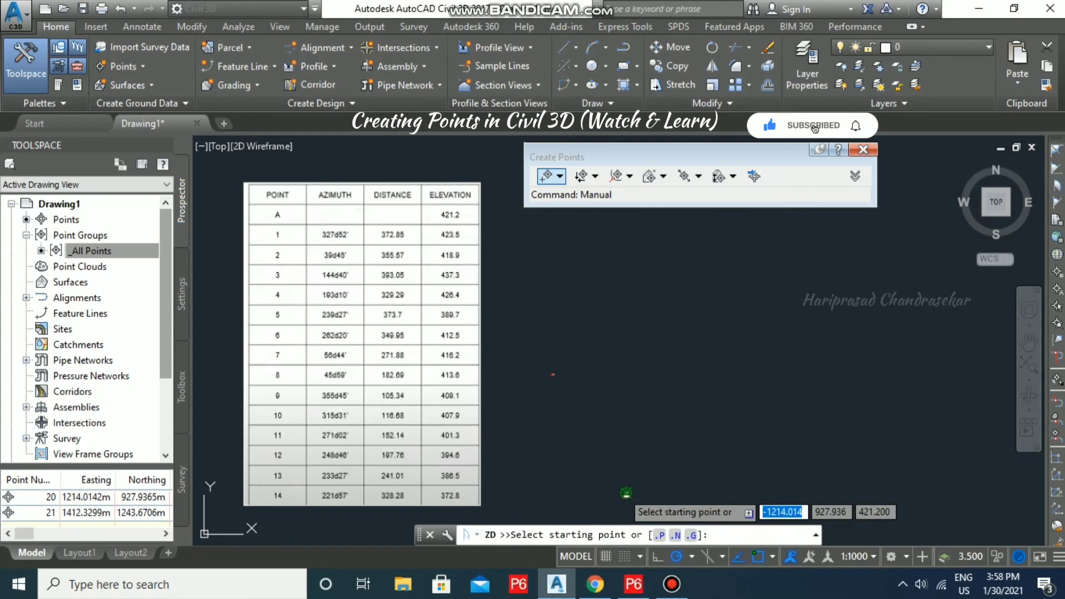
left_click(626, 488)
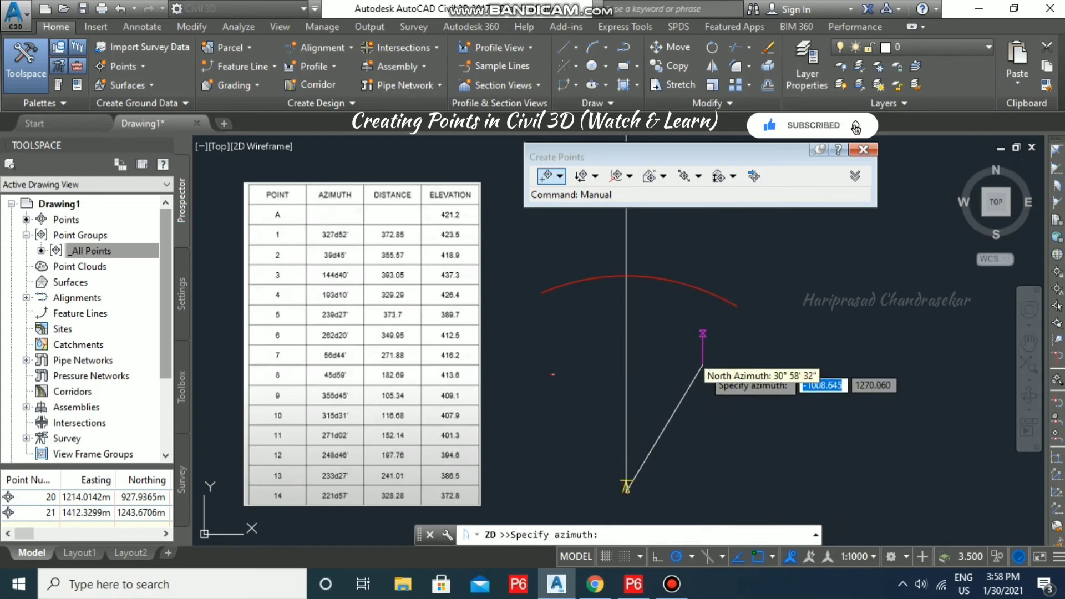
- Enter azimuth 39d45', distance 355.57 and elevation 418.9 to place the third point
type("39")
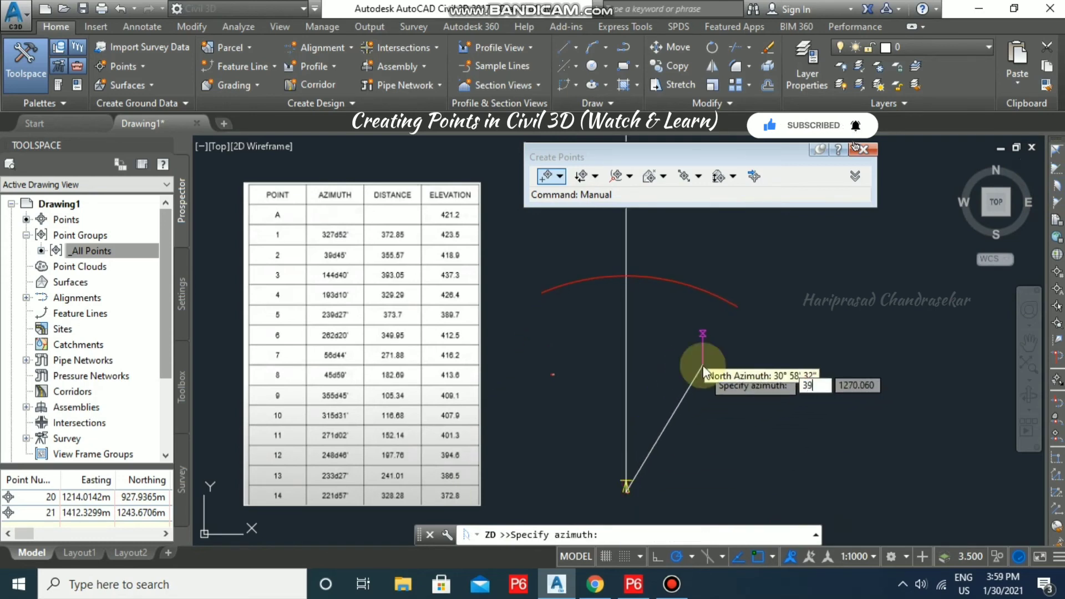
type("d4")
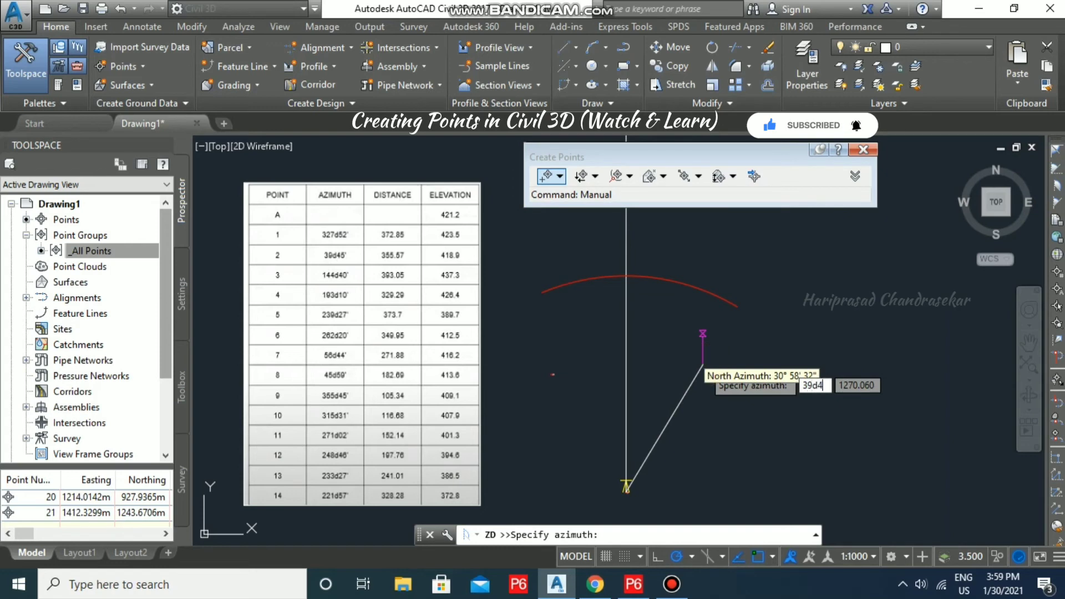
left_click(703, 364)
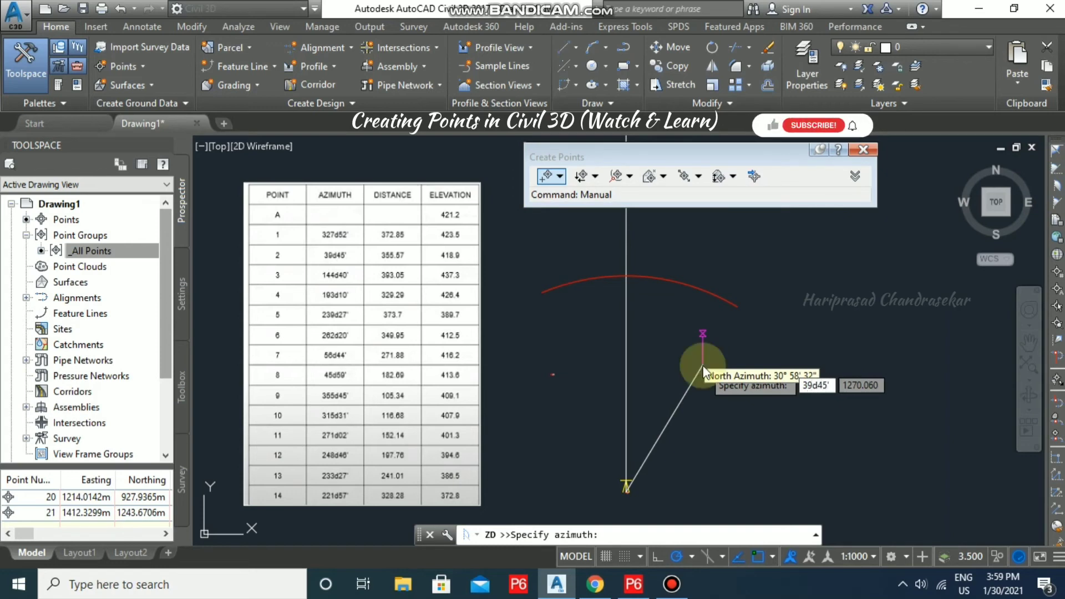
type("355")
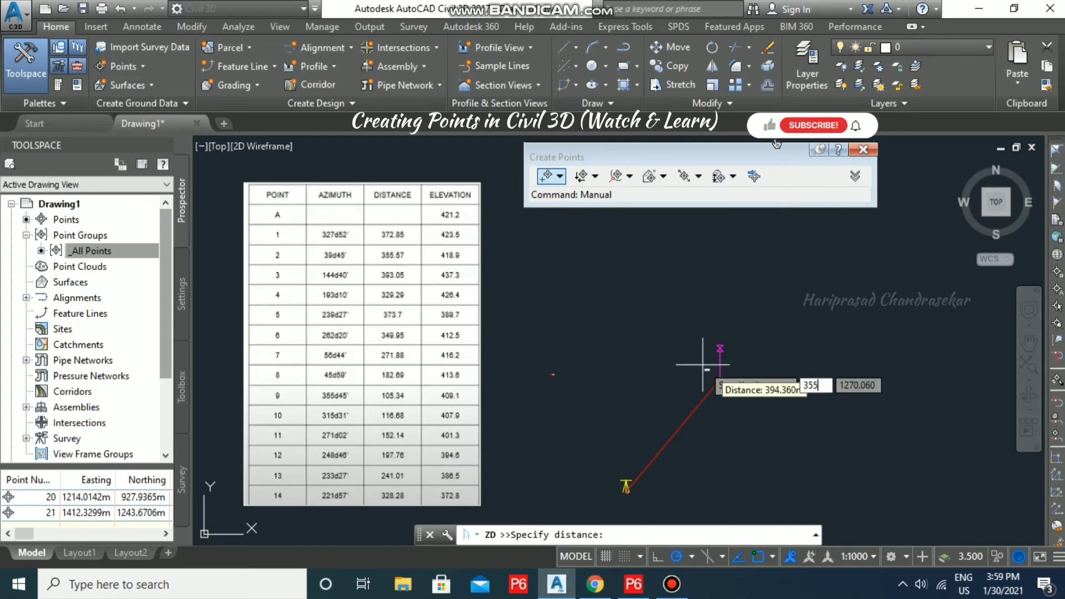
type(".57")
left_click(703, 366)
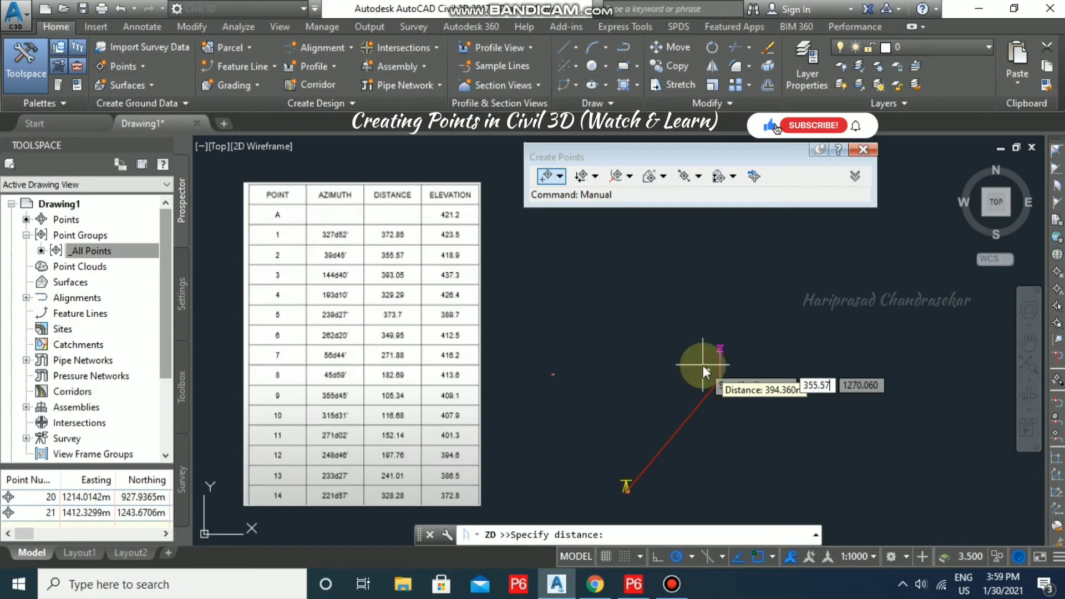
type("418.9")
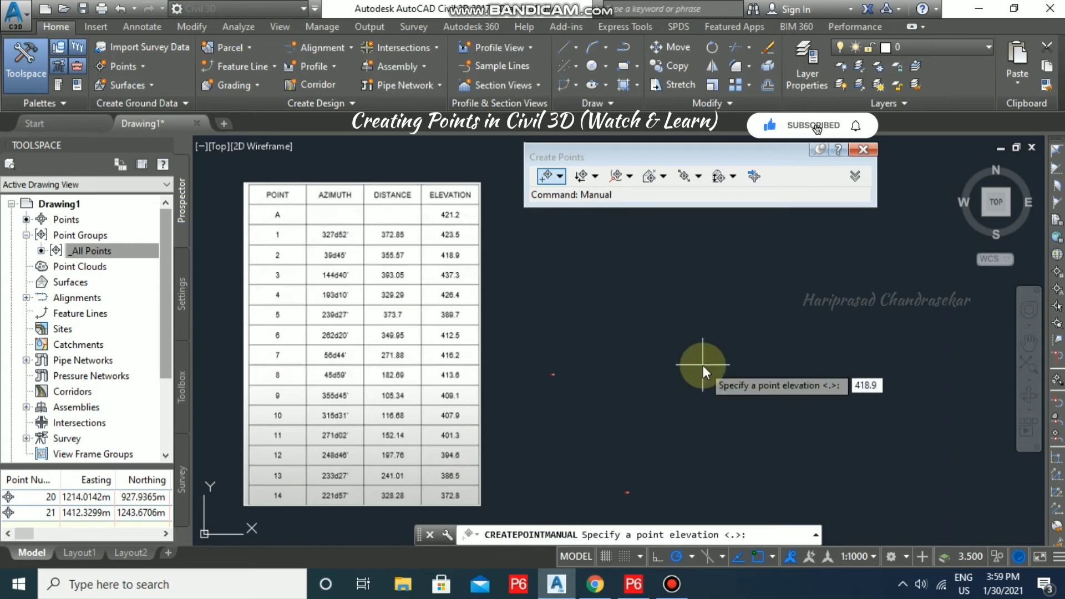
key("Return")
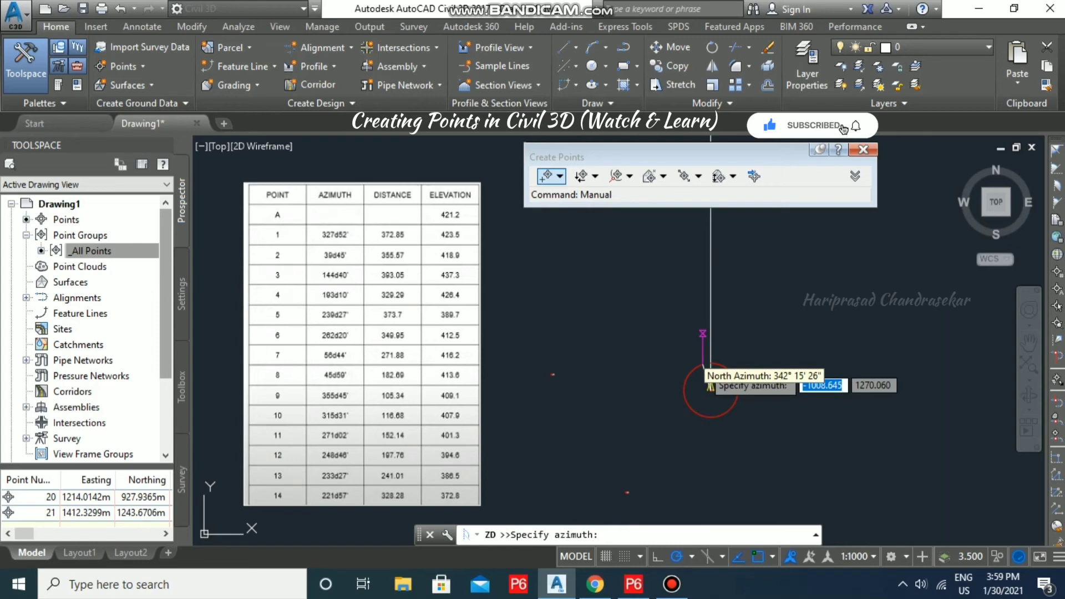
key("Escape")
left_click(546, 176)
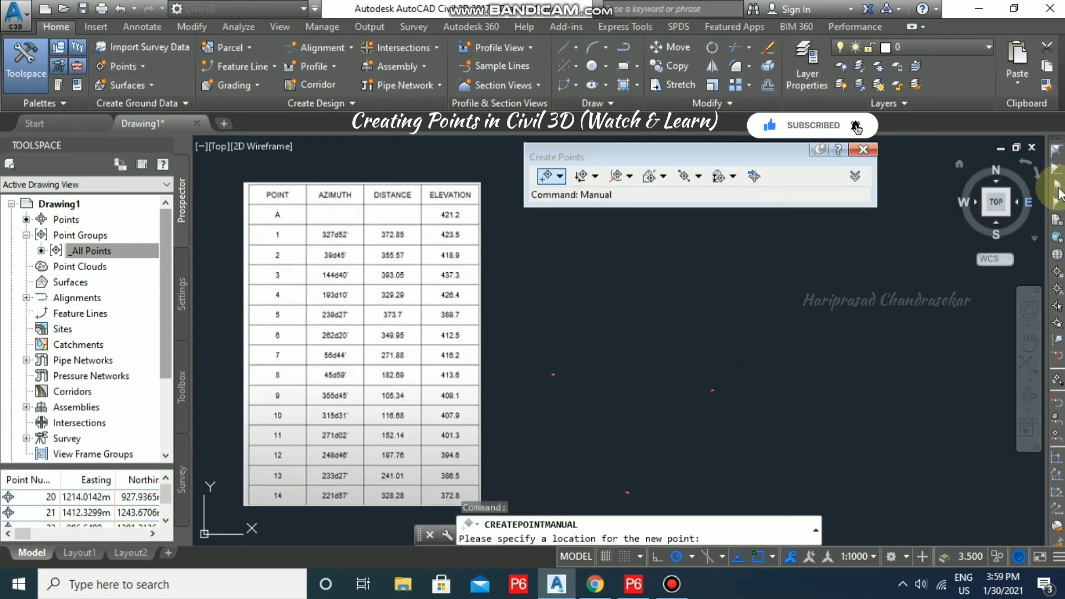
- Place a point from the station at azimuth 144d40', distance 393.05, elevation 437.3
type("'zd")
key("Return")
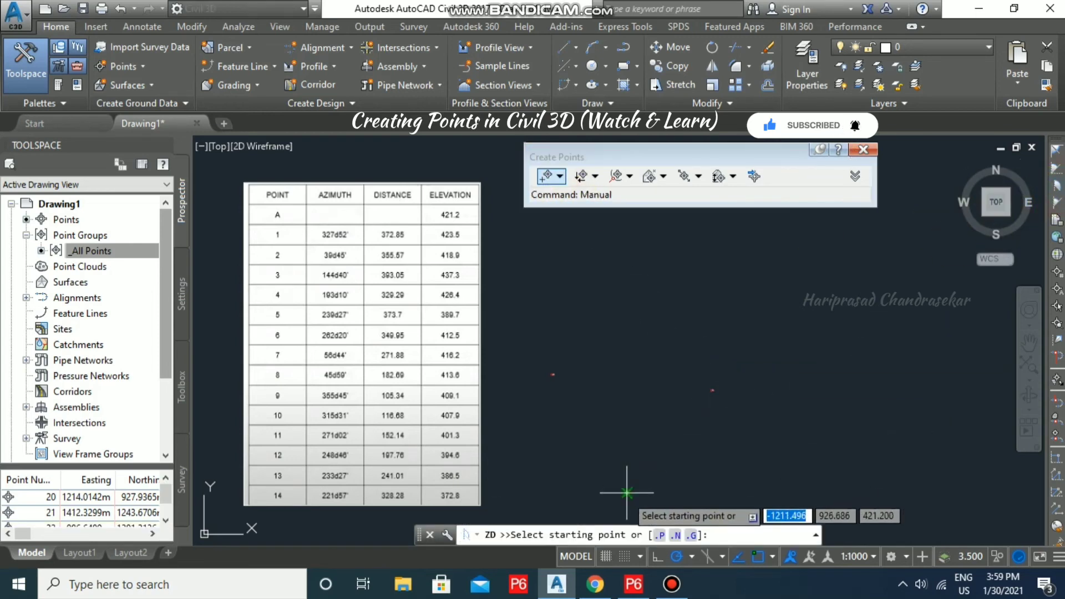
left_click(626, 492)
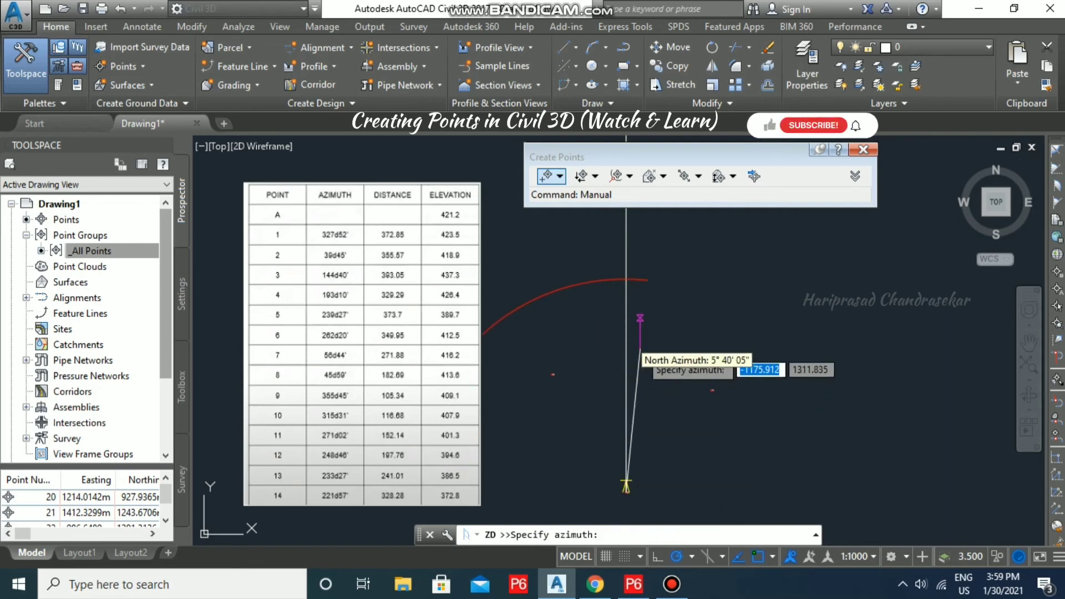
type("144d")
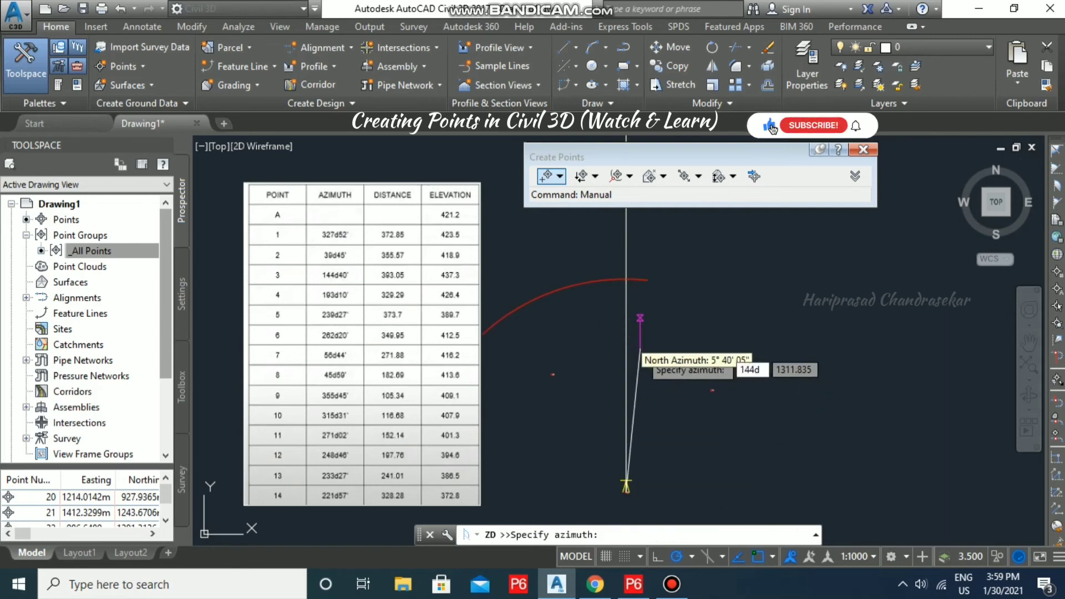
type("40'")
key("Return")
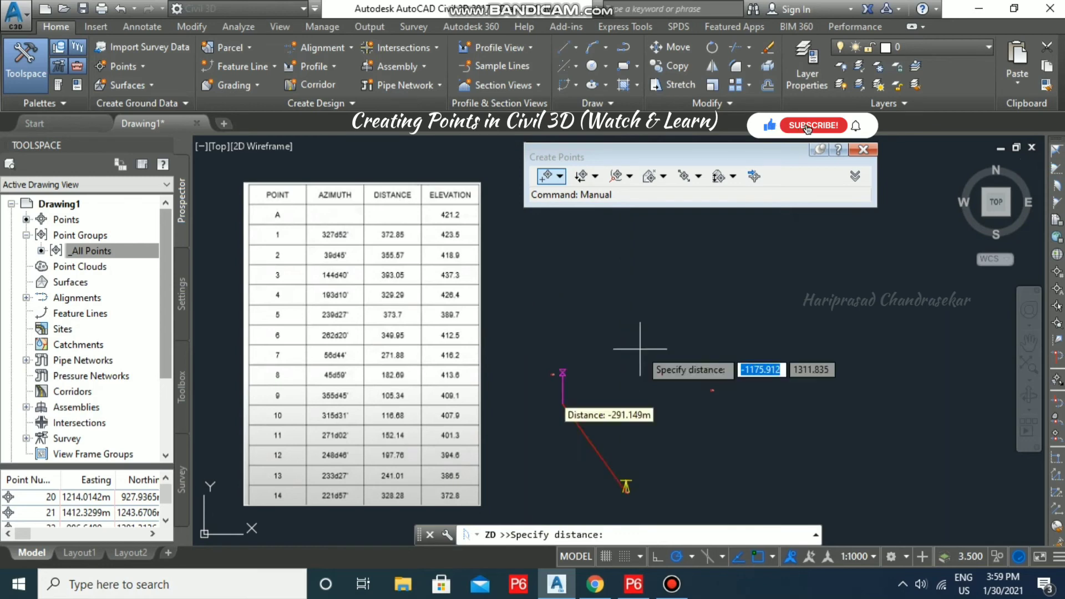
type("393.")
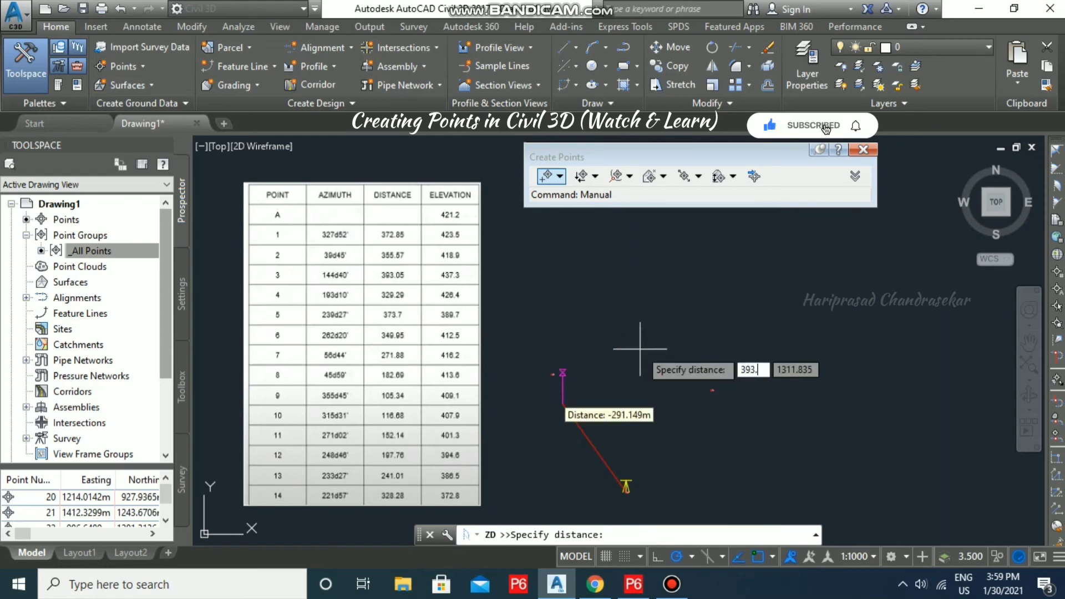
type("05")
key("Return")
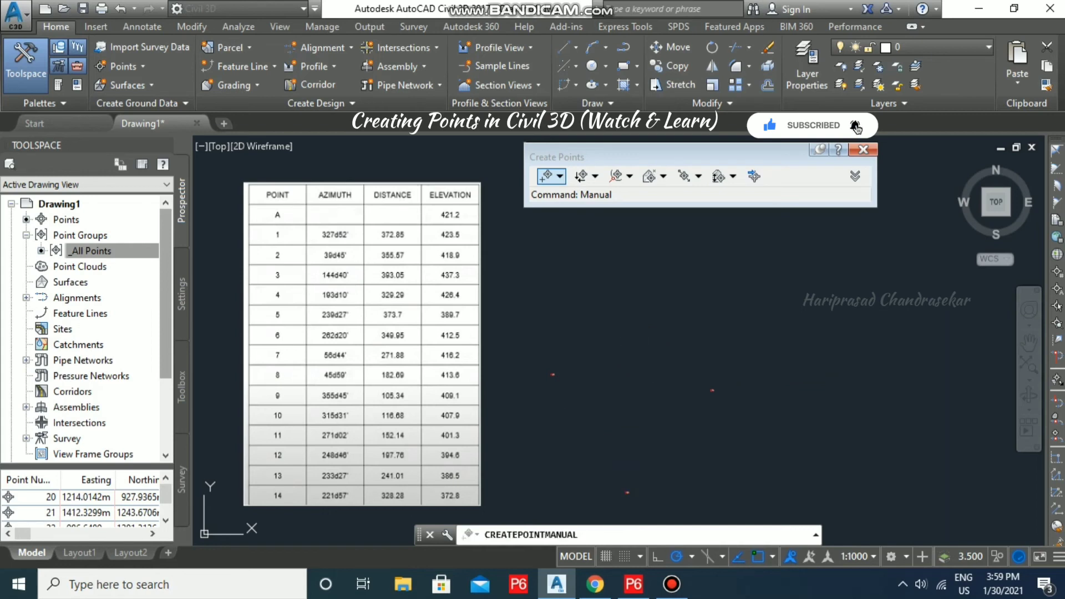
type("437.3")
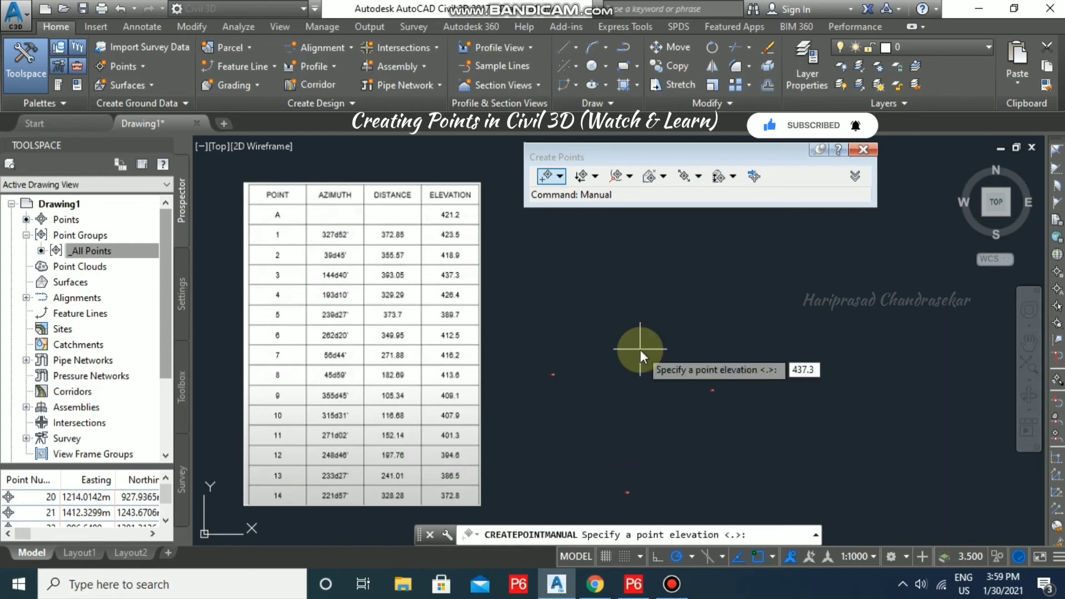
key("Return")
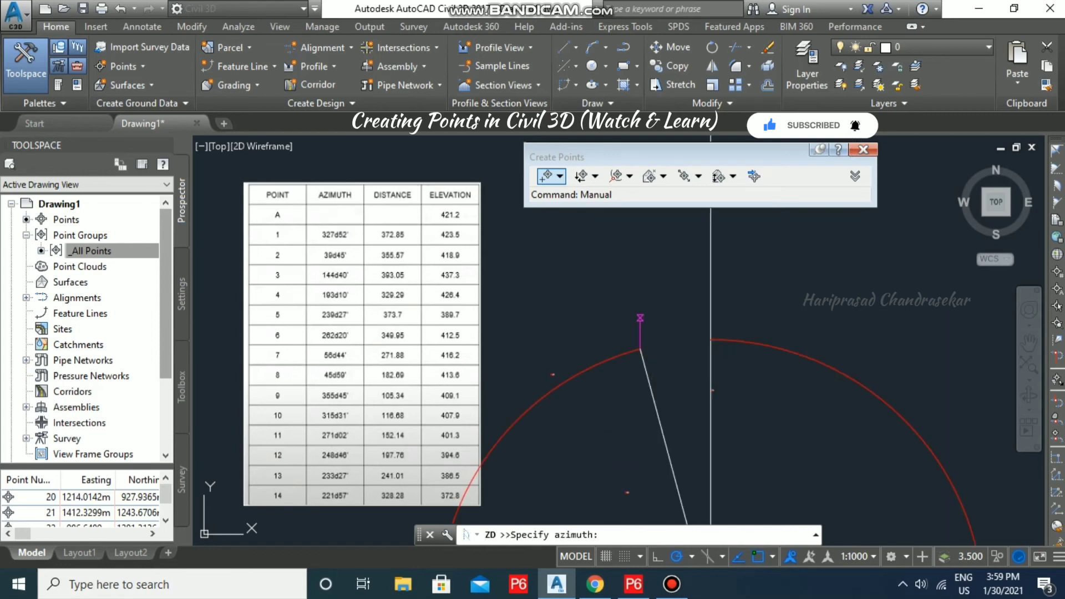
key("Return")
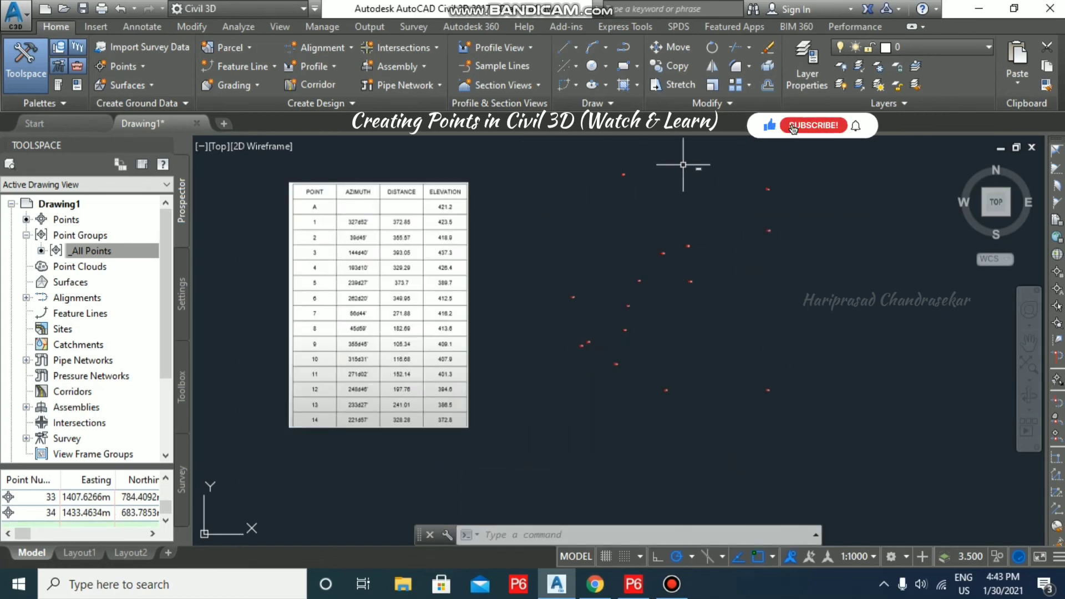
- Zoom and pan onto the plotted survey points, then select _All Points in the Prospector
scroll(652, 239, "up", 2)
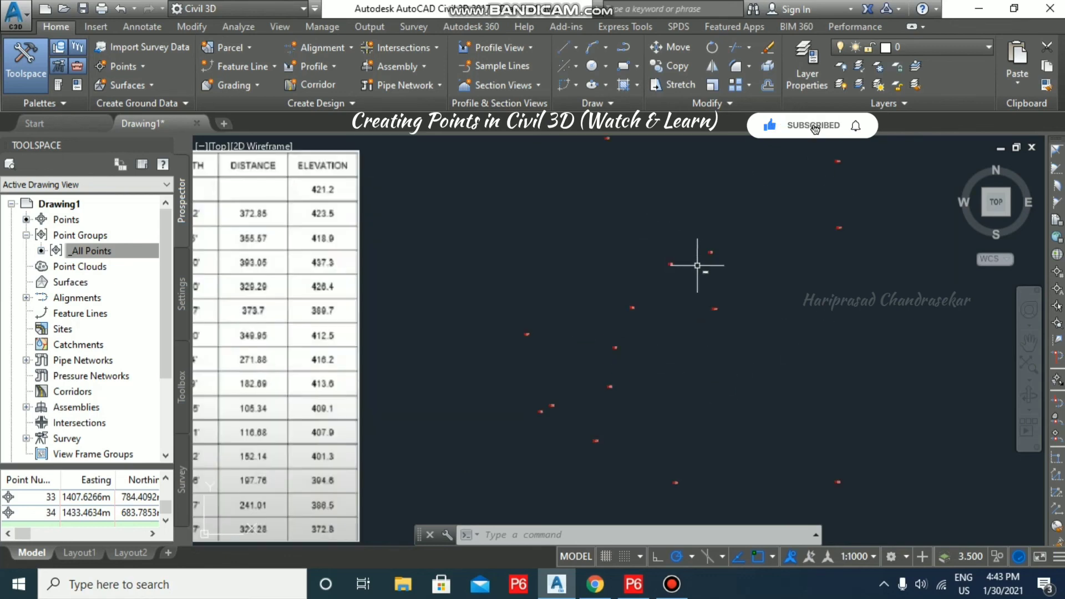
middle_click_drag(764, 317, 702, 335)
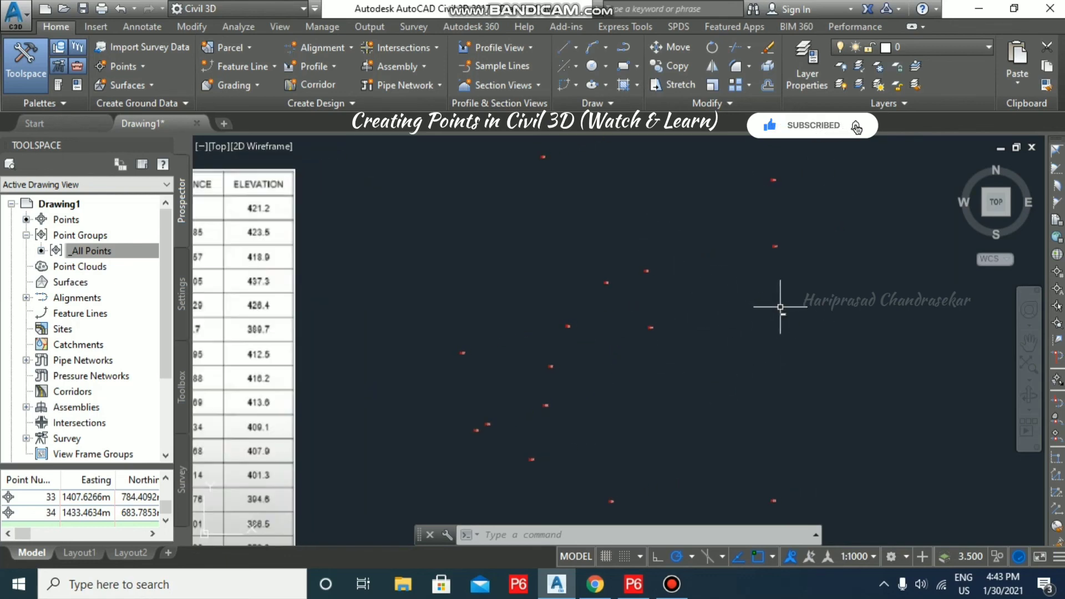
left_click(106, 251)
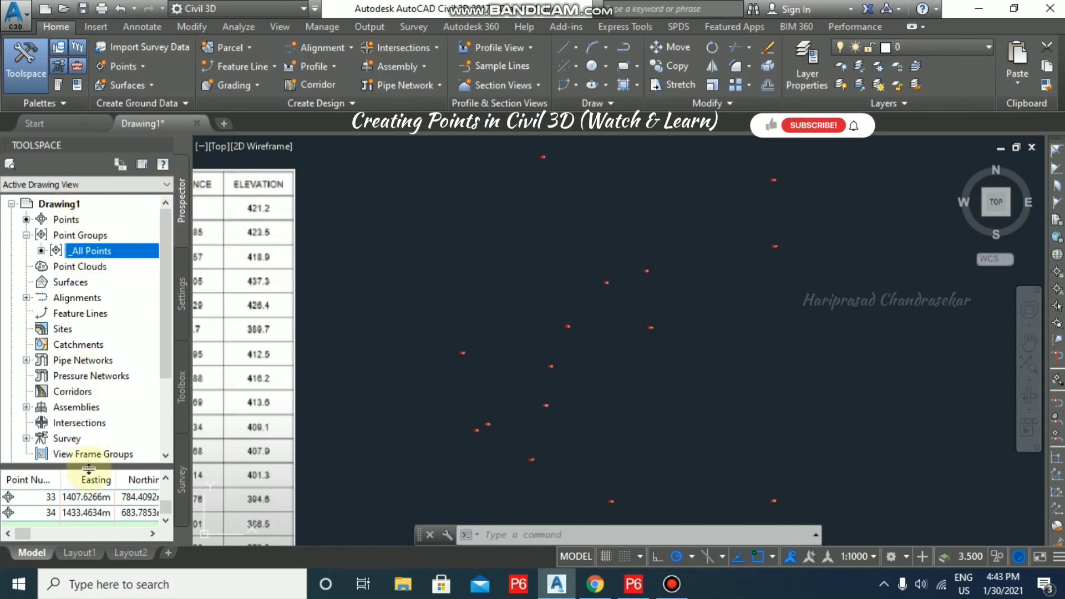
- Scroll the Prospector point list back up to points 20 and 21
left_click(166, 480)
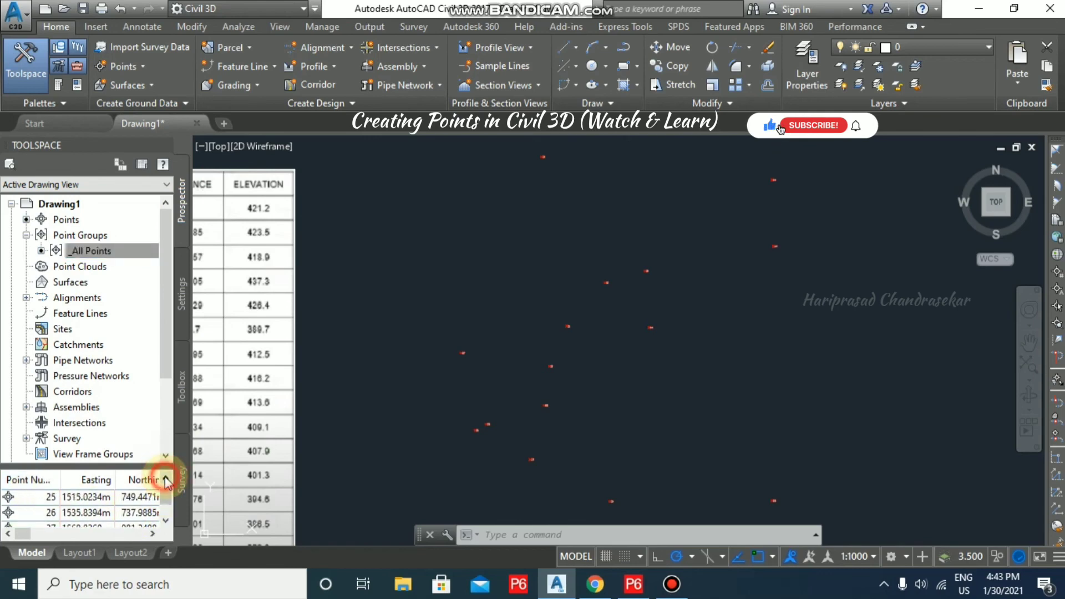
left_click(166, 479)
left_click(166, 479)
left_click(166, 479)
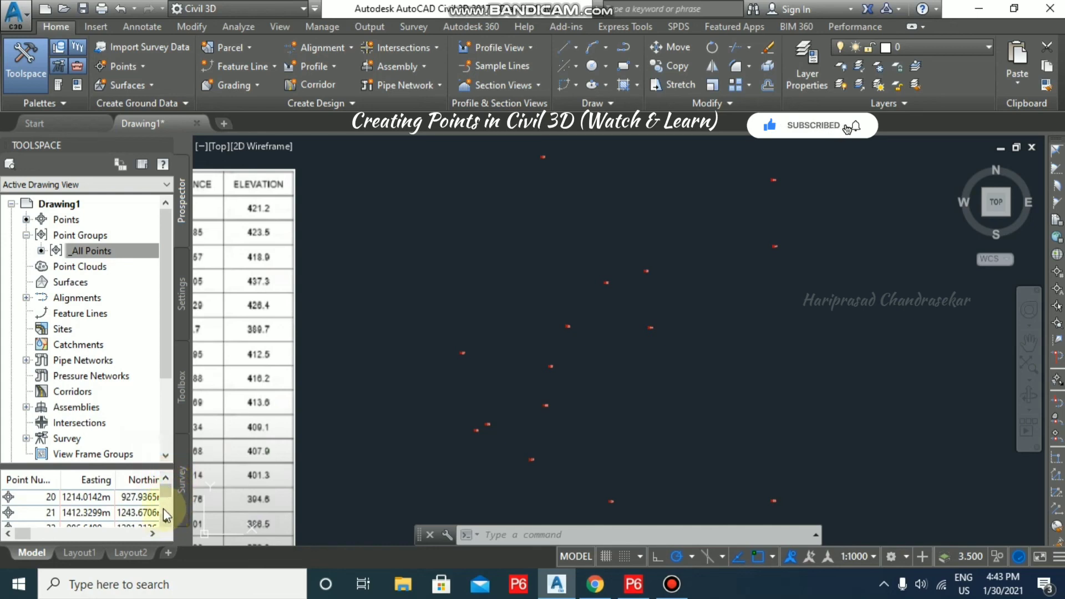
- Scroll the list right to show the Northing and Point Elevation columns
left_click(152, 536)
left_click(152, 536)
left_click(152, 537)
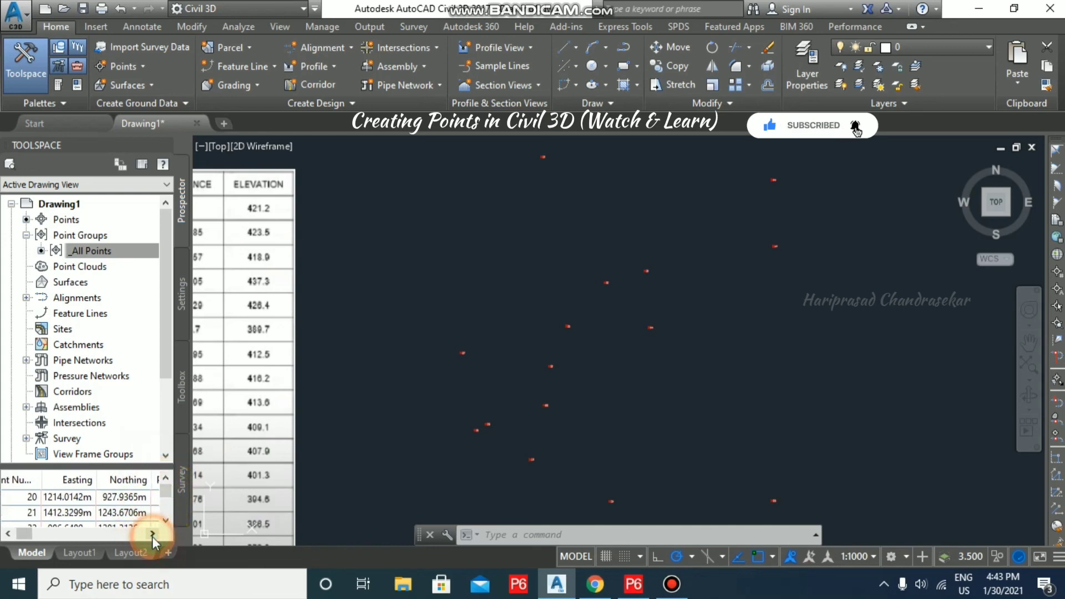
left_click(152, 537)
left_click(152, 537)
left_click(152, 537)
left_click(152, 537)
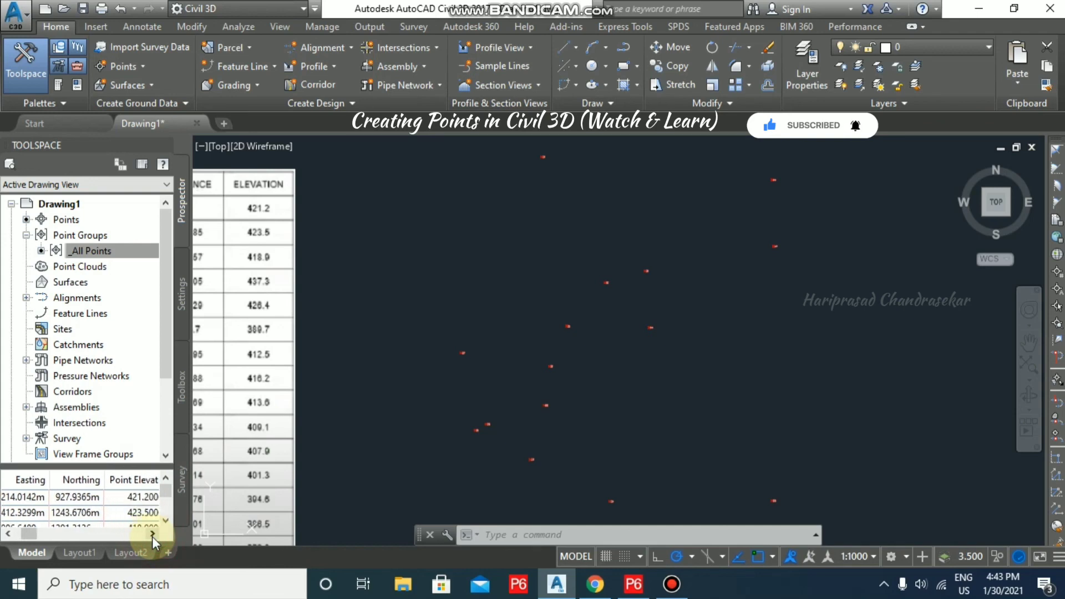
left_click(152, 536)
left_click(152, 535)
left_click(152, 536)
left_click(152, 536)
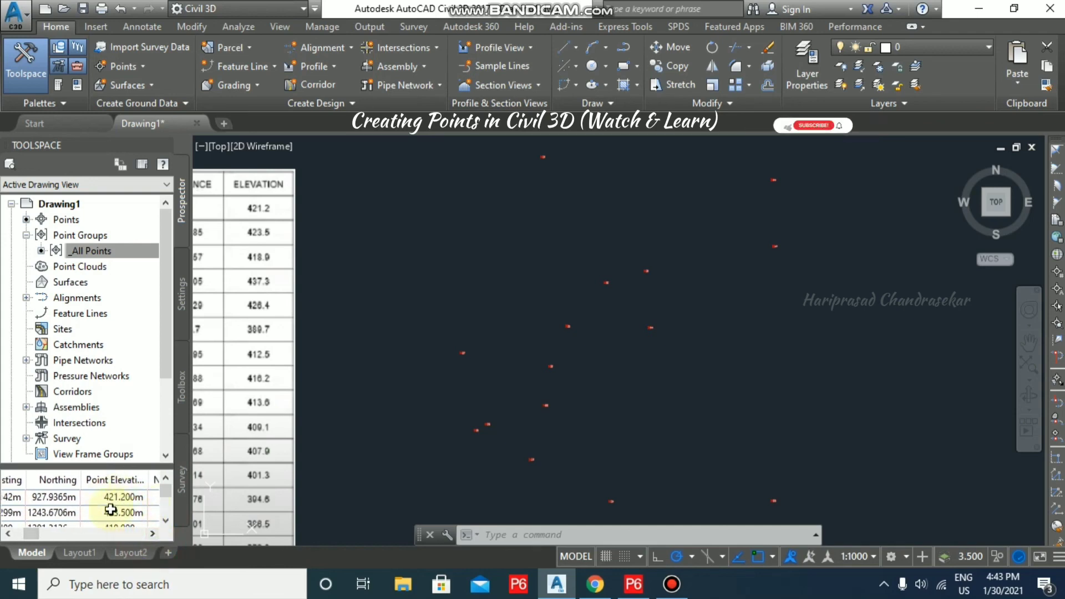